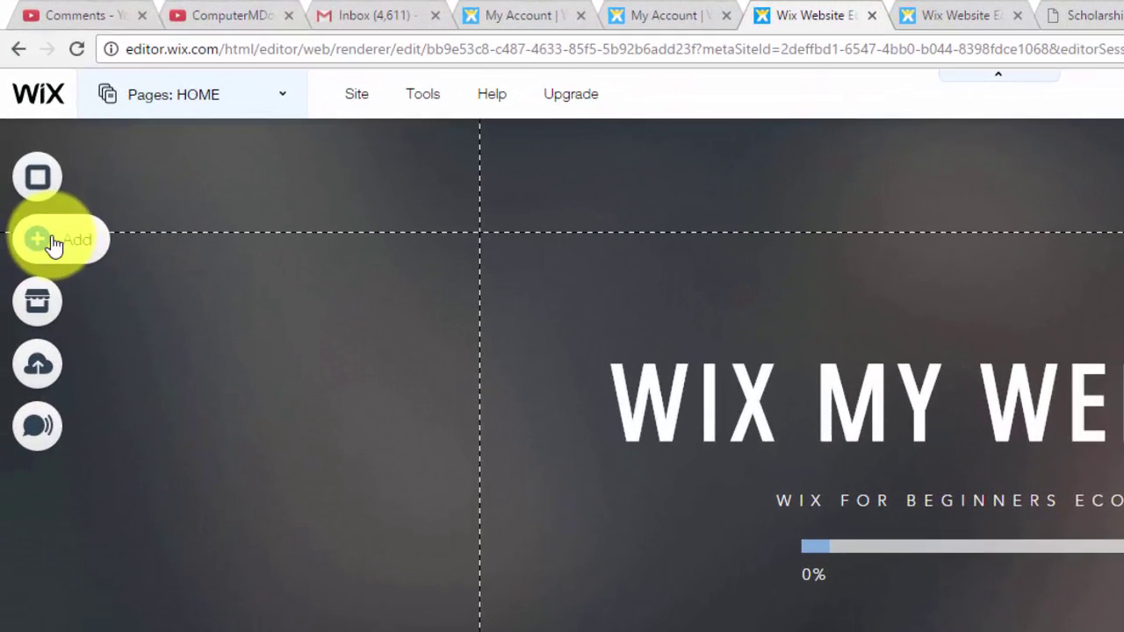
Step: Add a Member Login (Login/Sign up) element to the HOME page from More elements
{"action": "left_click", "coordinate": [53, 244]}
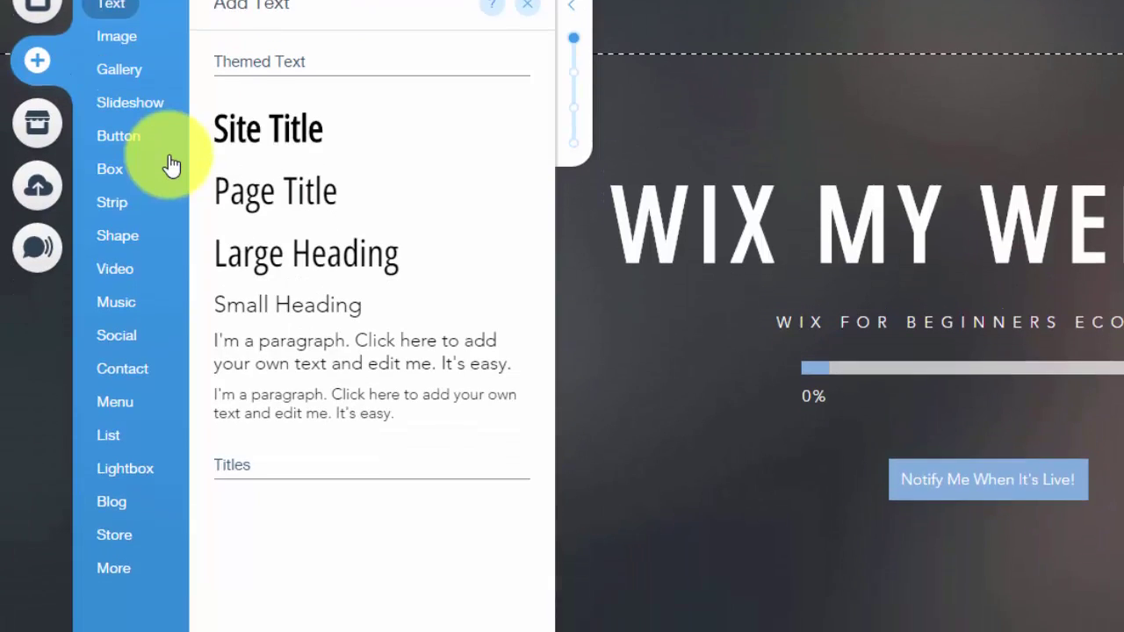
{"action": "left_click", "coordinate": [120, 523]}
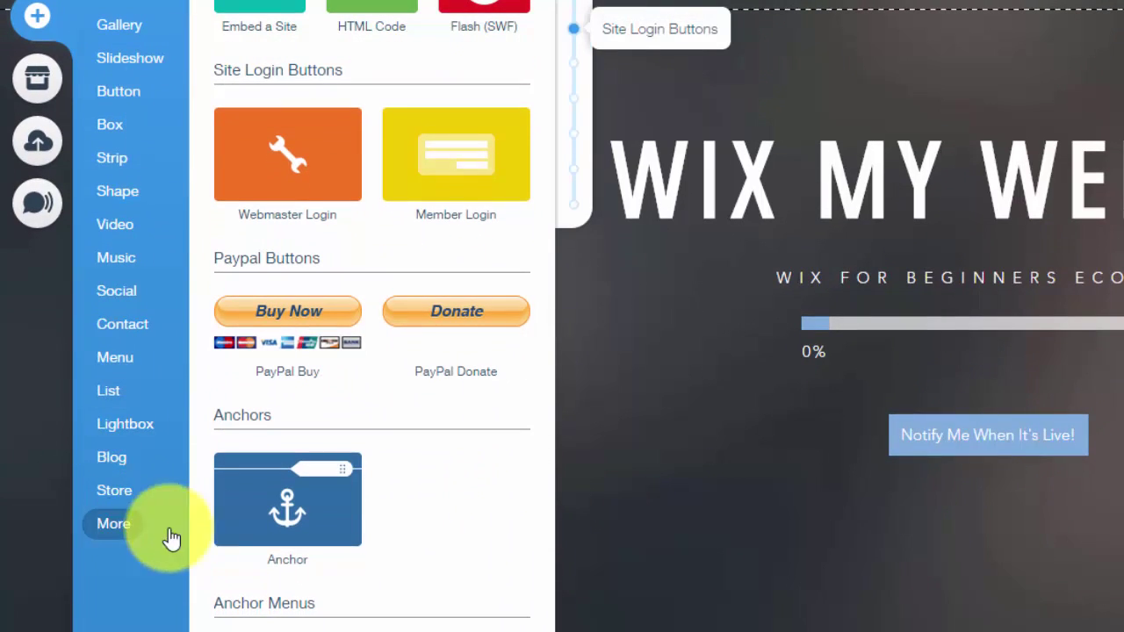
{"action": "left_click", "coordinate": [472, 182]}
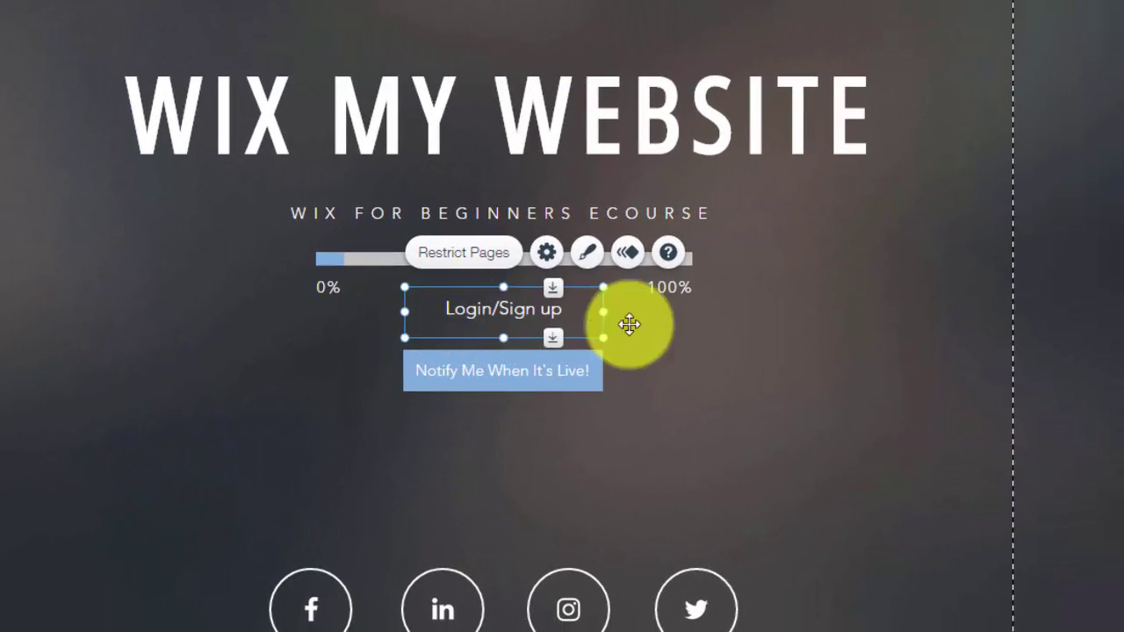
Step: Position the Login/Sign up element at the top right beneath the HOME menu item
{"action": "left_click_drag", "start_coordinate": [1111, 389], "coordinate": [1123, 275]}
{"action": "left_click_drag", "start_coordinate": [862, 210], "coordinate": [1095, 2]}
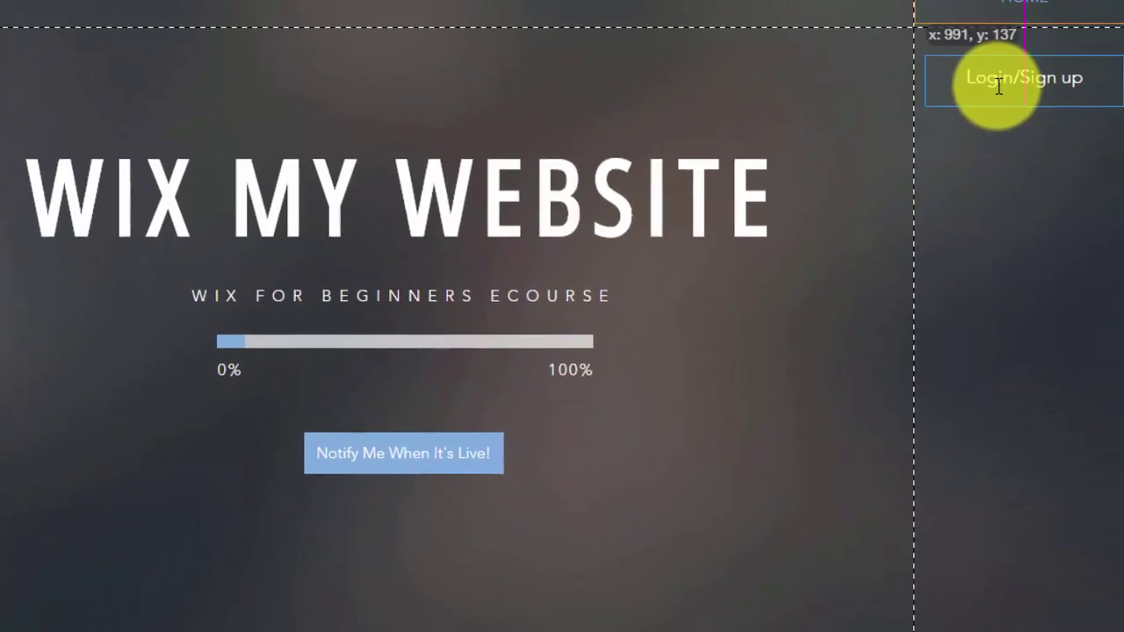
{"action": "left_click_drag", "start_coordinate": [998, 85], "coordinate": [997, 86]}
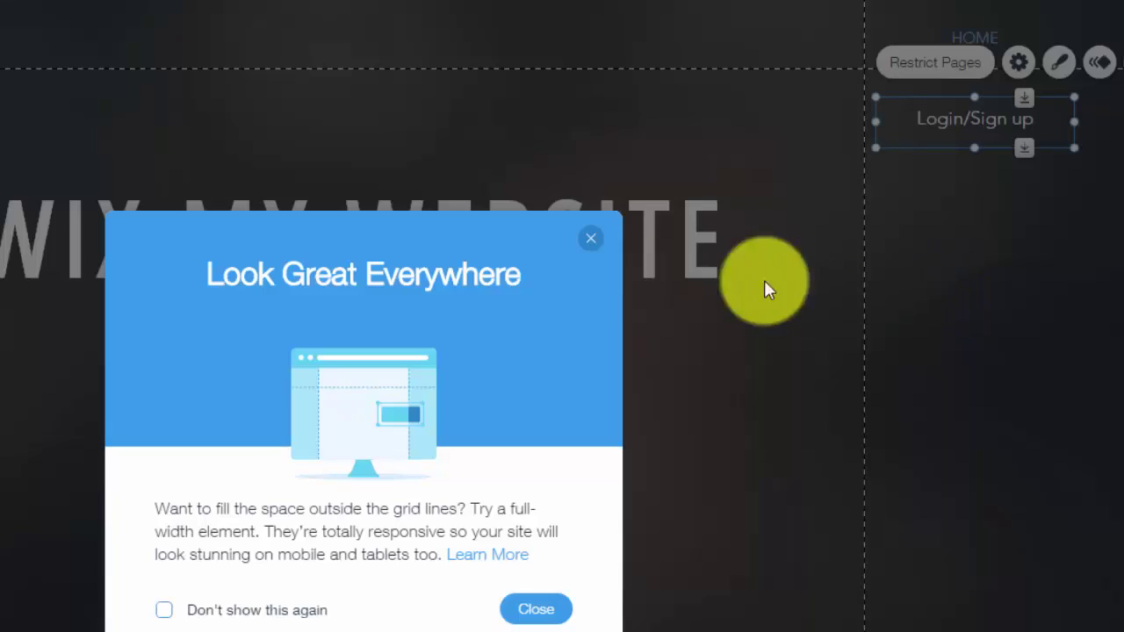
{"action": "left_click", "coordinate": [590, 238]}
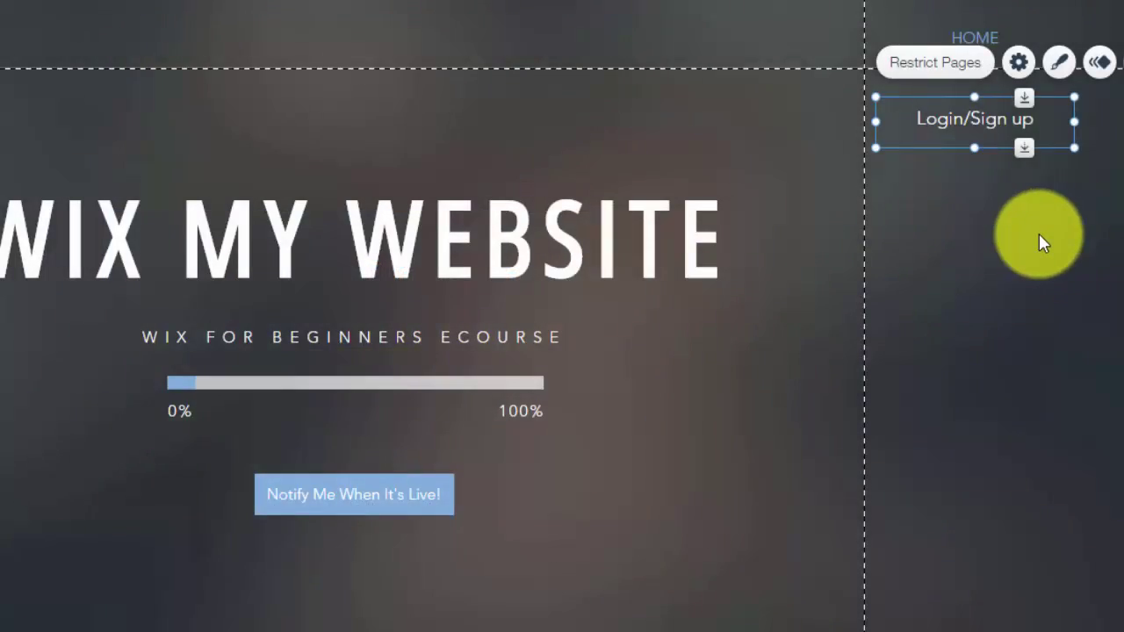
{"action": "left_click", "coordinate": [1040, 239]}
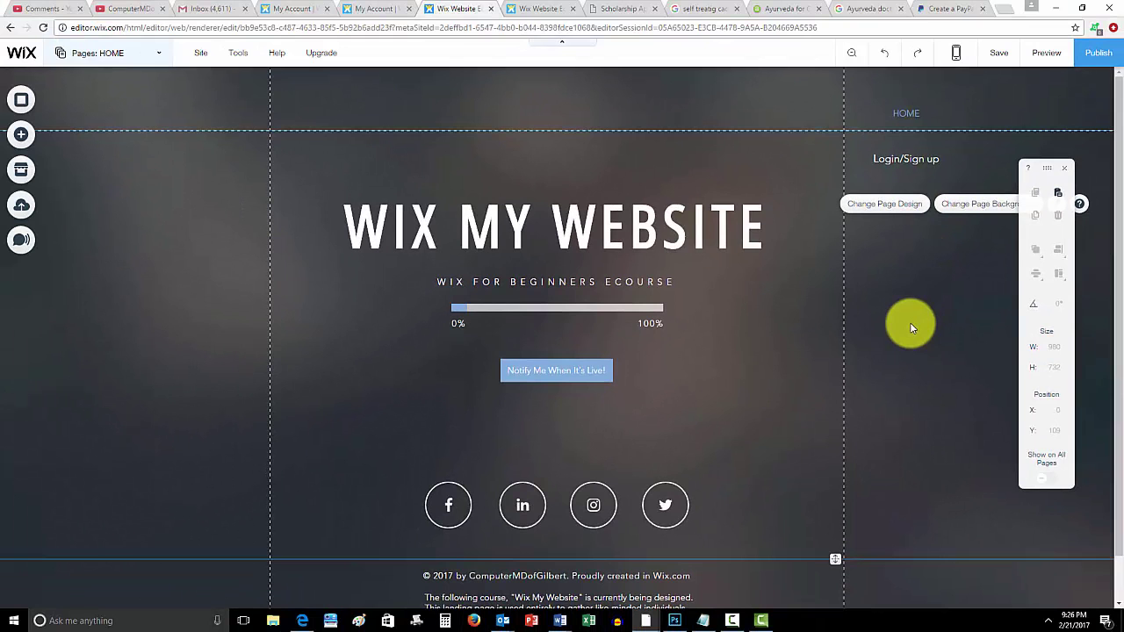
Step: Add a regular blank Page named 'New Page' from the Pages menu
{"action": "left_click", "coordinate": [131, 53]}
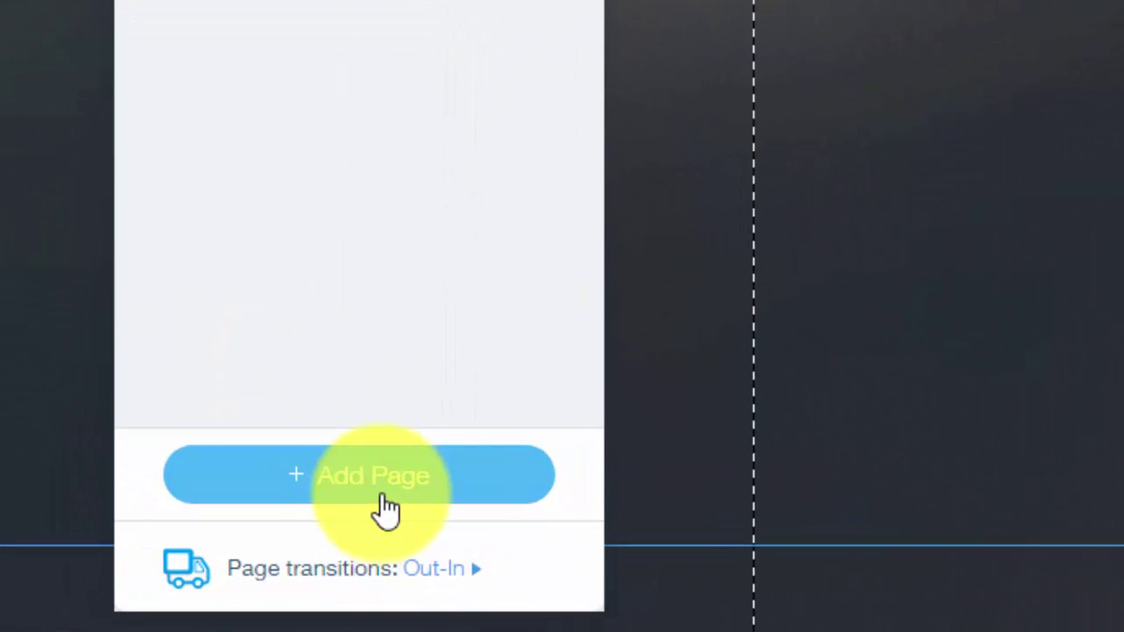
{"action": "left_click", "coordinate": [187, 526]}
{"action": "left_click", "coordinate": [641, 210]}
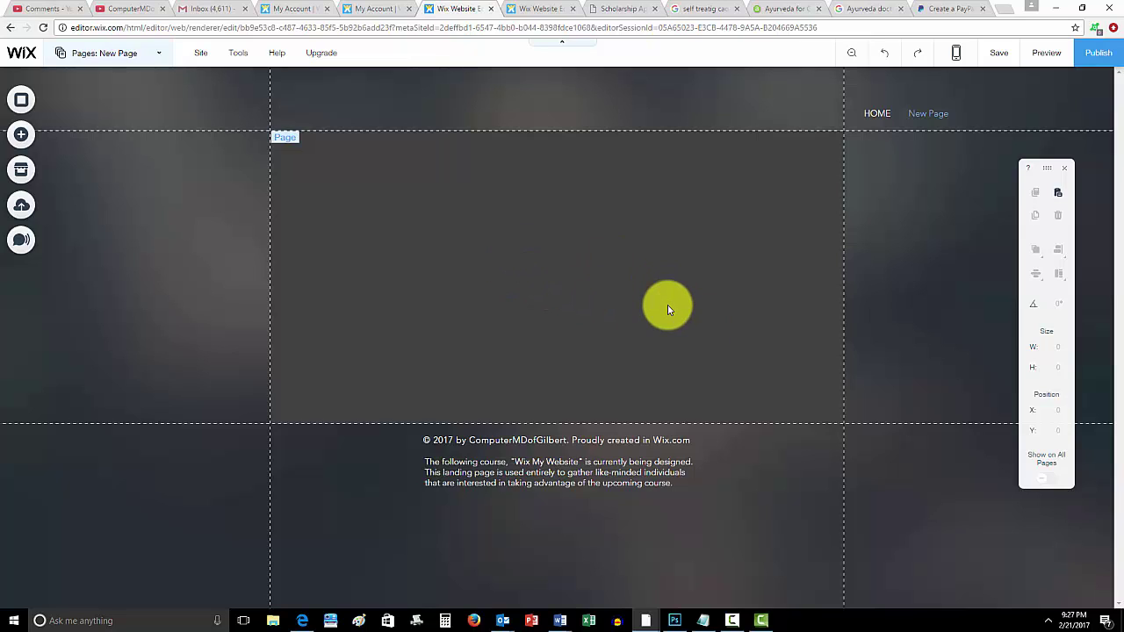
Step: Search 'paypal buy' and open PayPal's Buy Now button creation form
{"action": "left_click", "coordinate": [957, 16]}
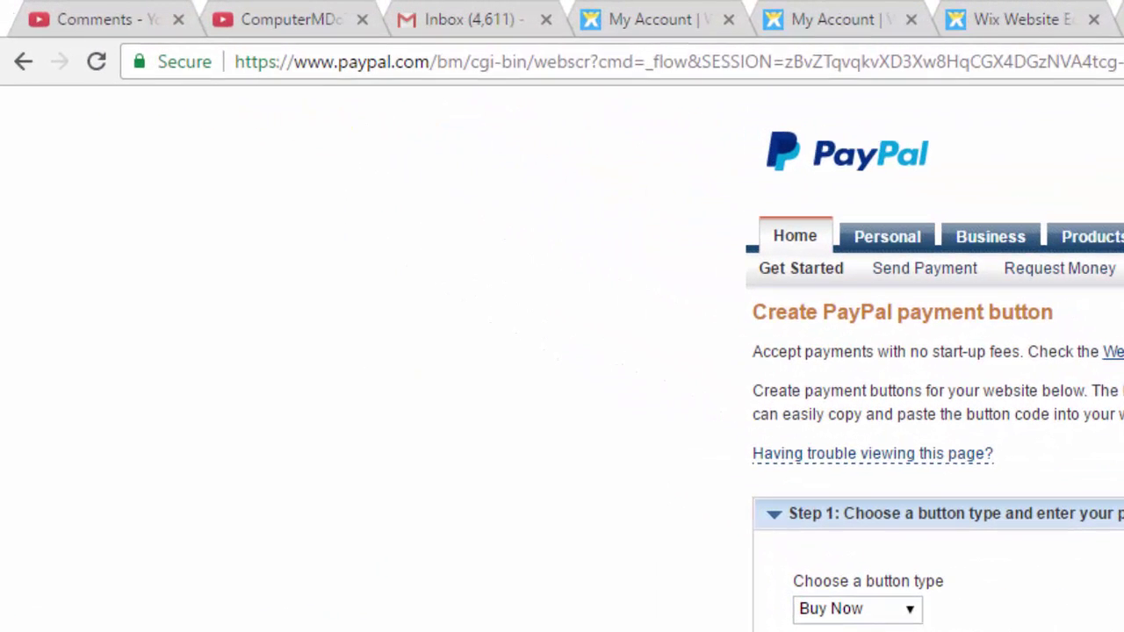
{"action": "key", "text": "ctrl+l"}
{"action": "key", "text": "BackSpace"}
{"action": "type", "text": "paypal b"}
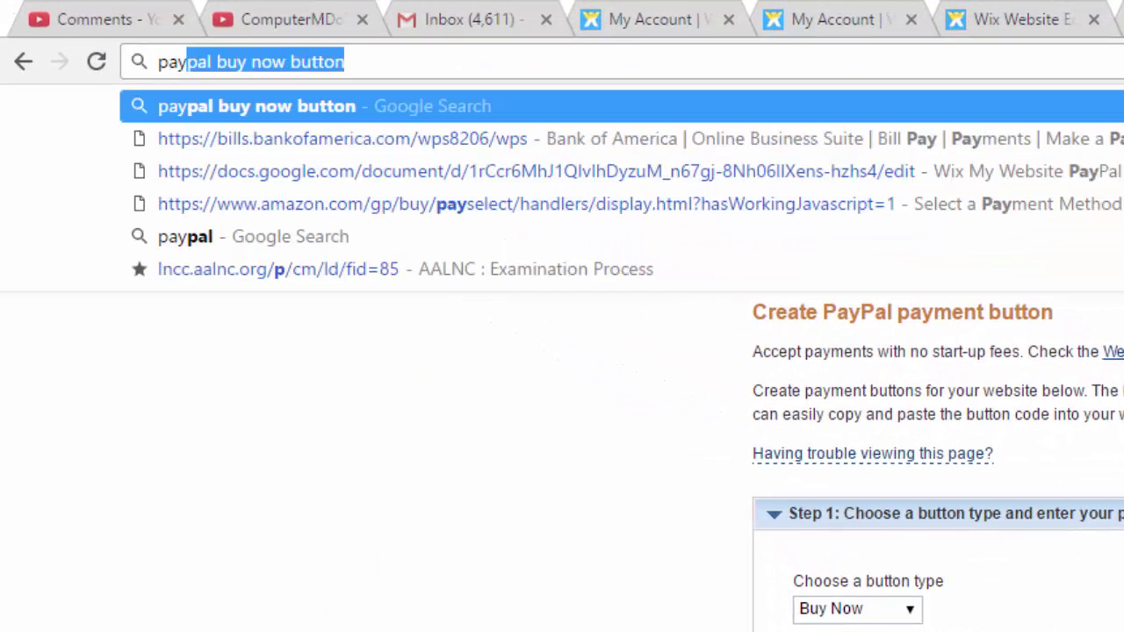
{"action": "type", "text": "uy"}
{"action": "key", "text": "Return"}
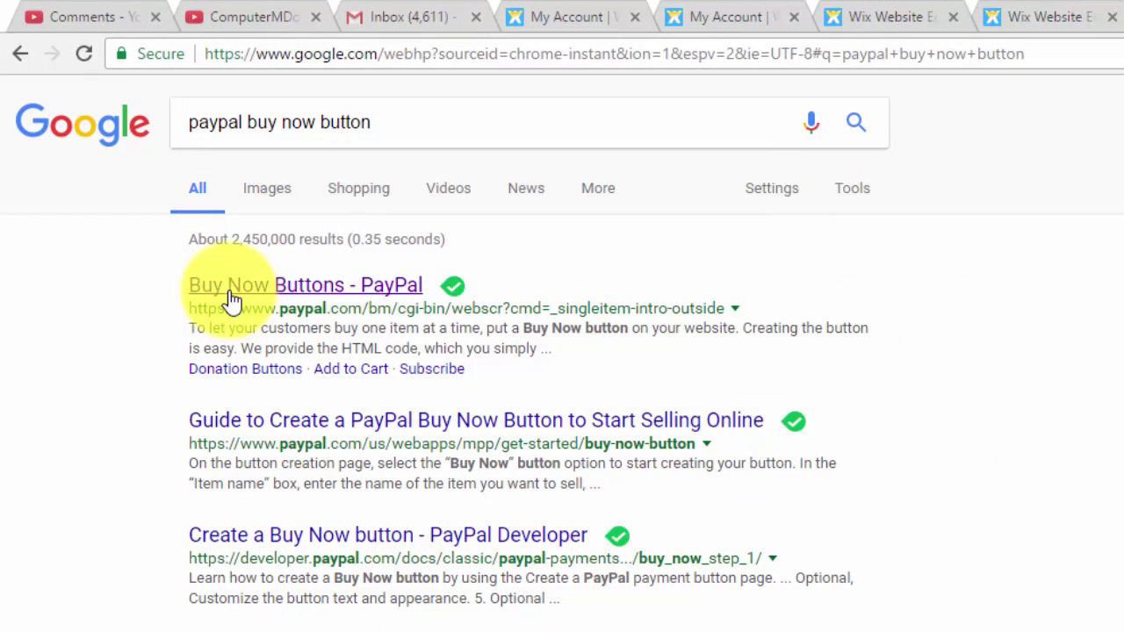
{"action": "left_click", "coordinate": [230, 300]}
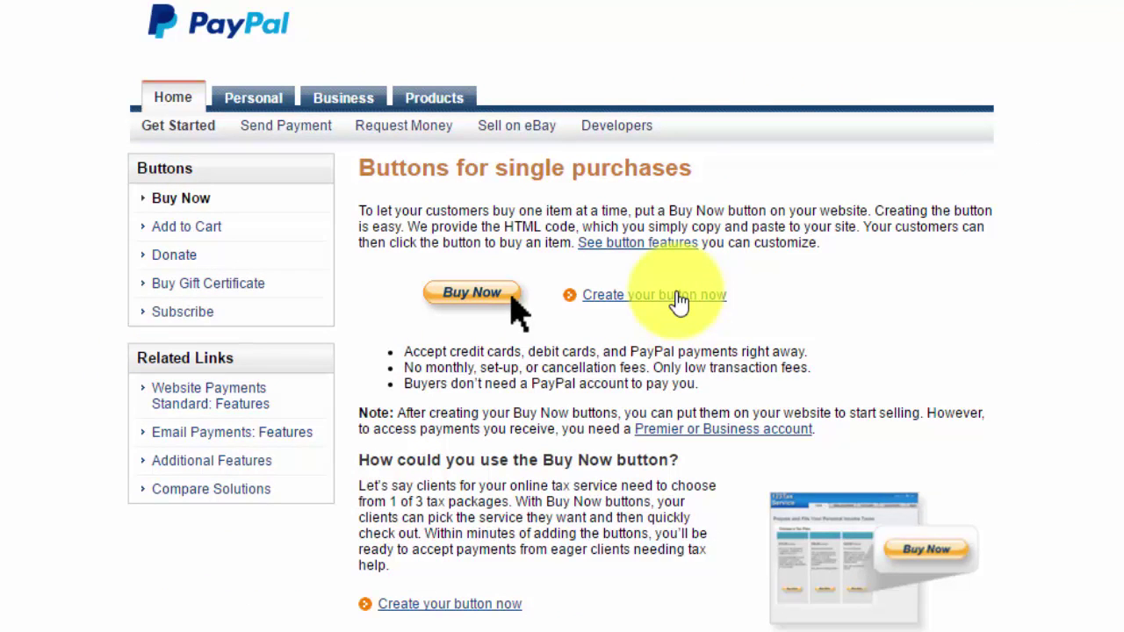
{"action": "left_click", "coordinate": [679, 301]}
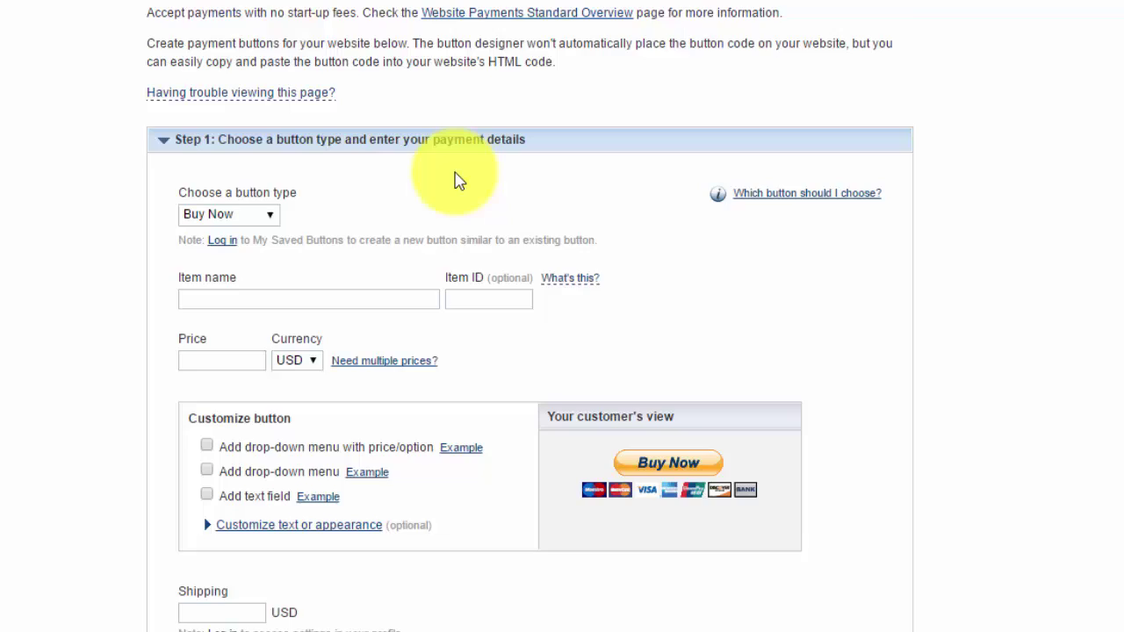
Step: Change the PayPal button type from Buy Now to Subscriptions
{"action": "scroll", "coordinate": [456, 189], "scroll_direction": "down", "scroll_amount": 3}
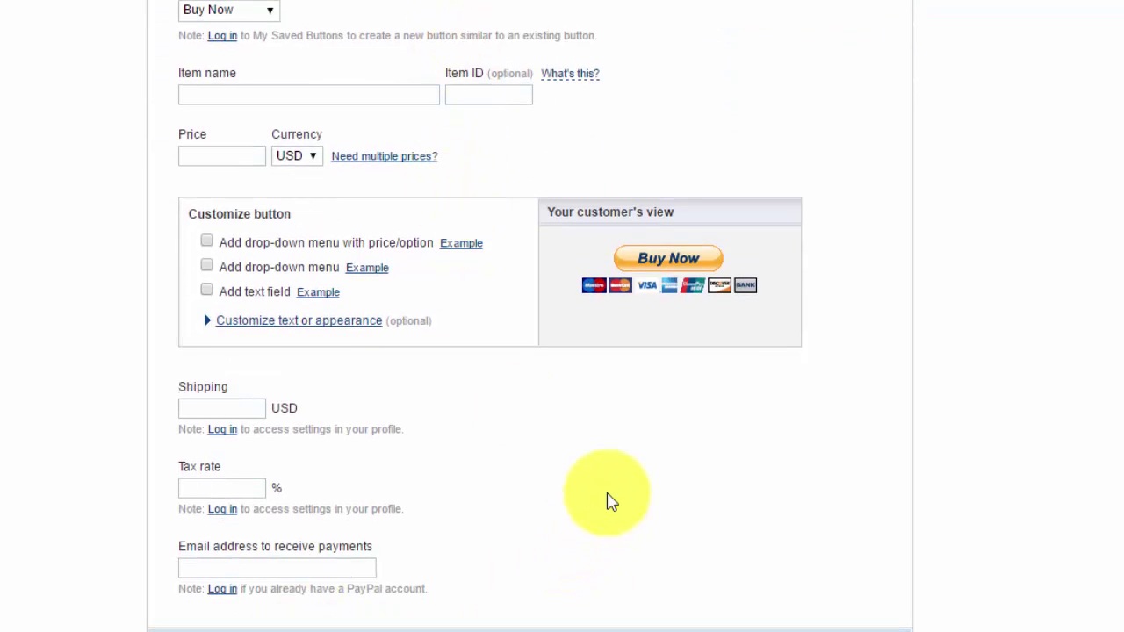
{"action": "scroll", "coordinate": [357, 63], "scroll_direction": "up", "scroll_amount": 1}
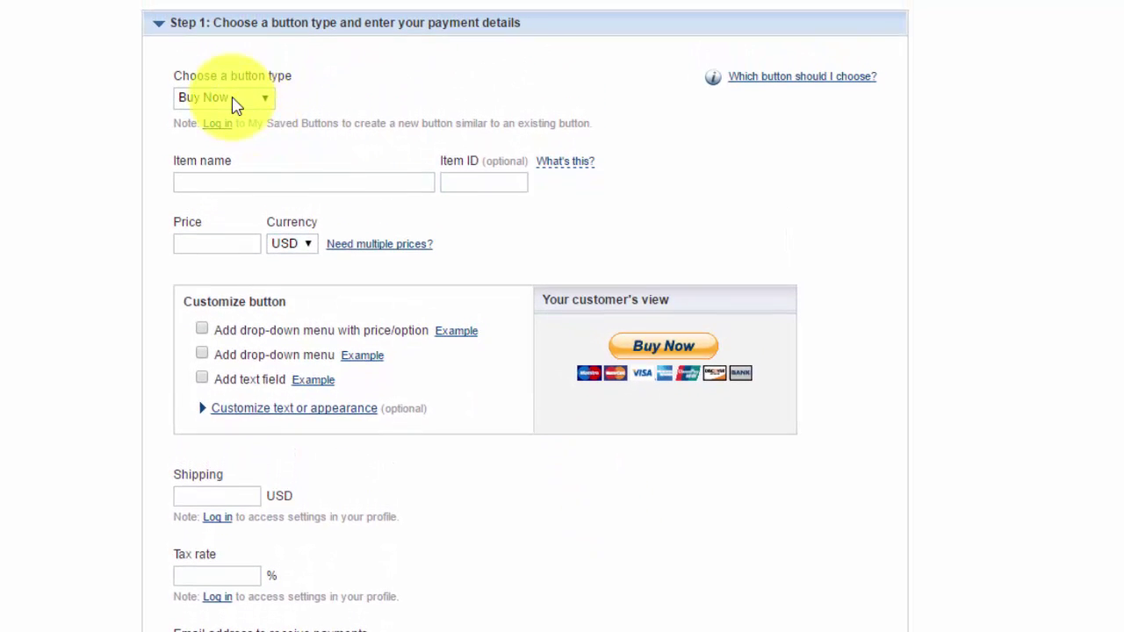
{"action": "left_click", "coordinate": [235, 102]}
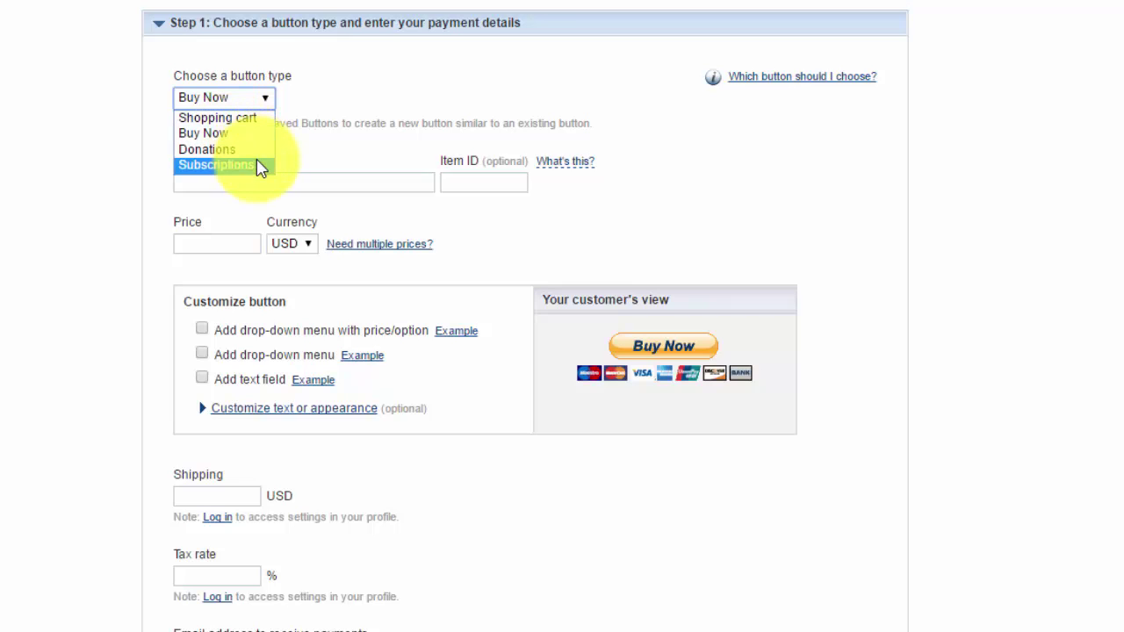
{"action": "left_click", "coordinate": [226, 167]}
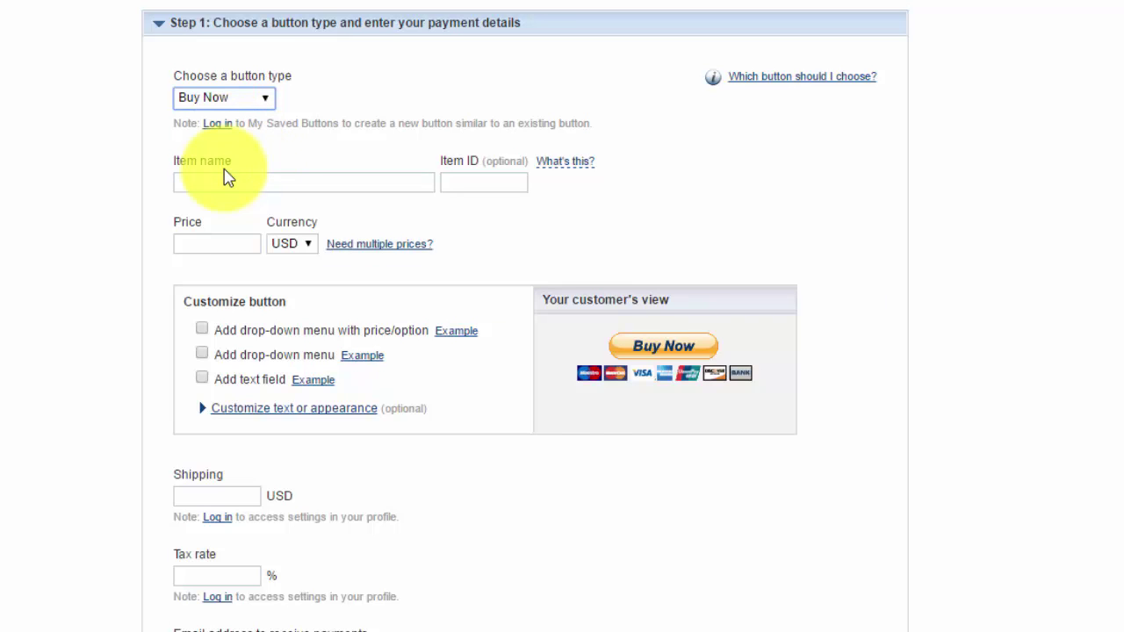
Step: Add a price-options menu with the first option named Basic at 19.99
{"action": "left_click", "coordinate": [253, 100]}
{"action": "left_click", "coordinate": [298, 188]}
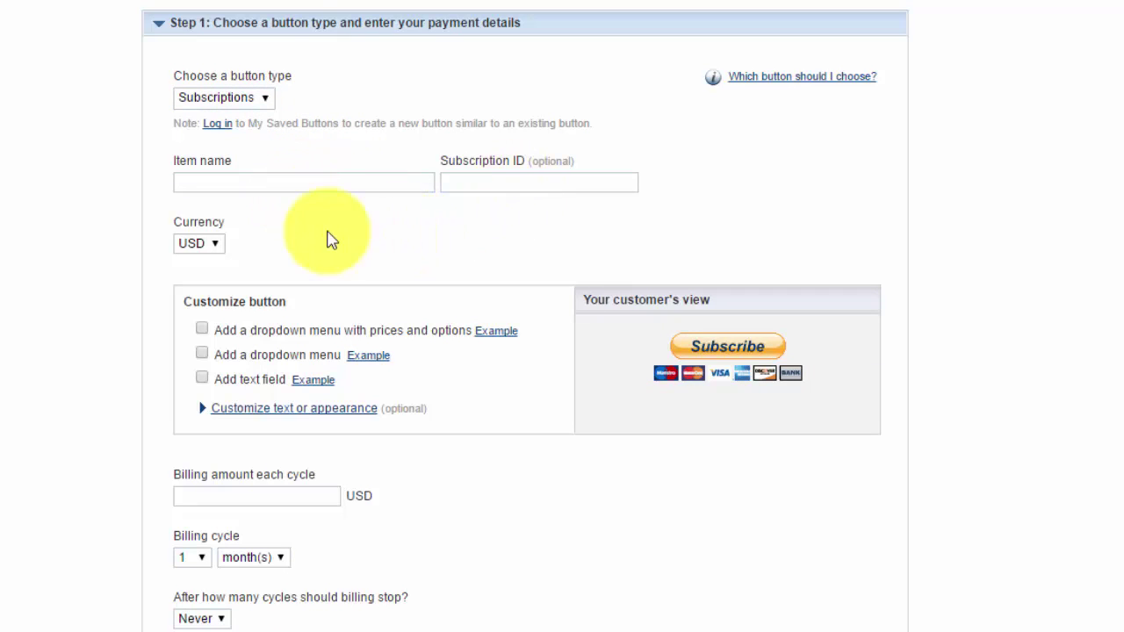
{"action": "left_click", "coordinate": [202, 331]}
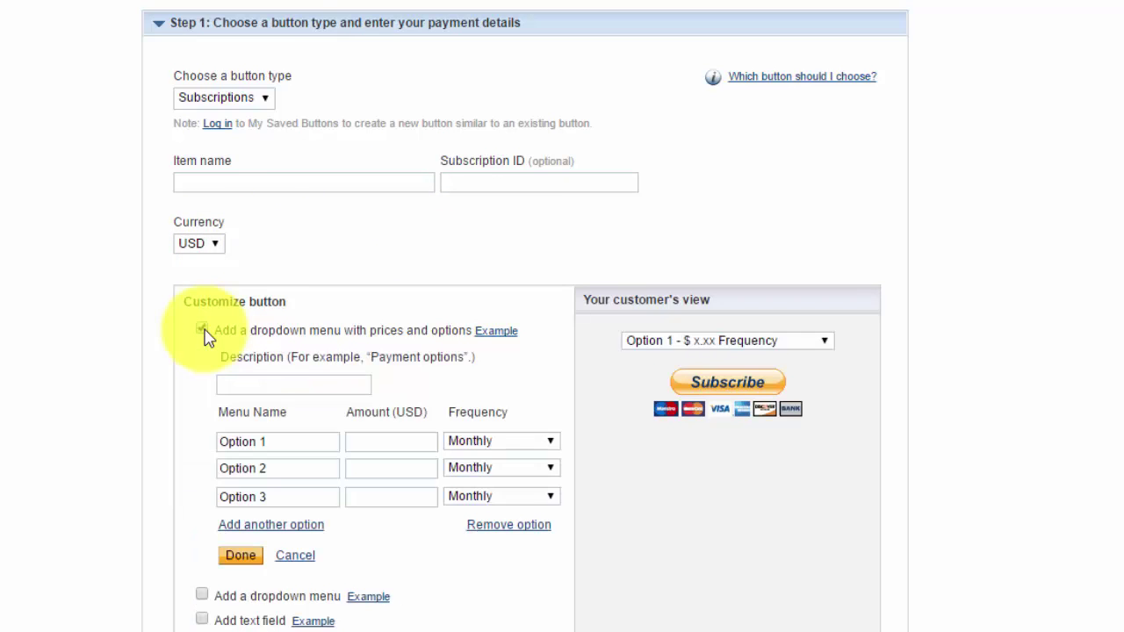
{"action": "left_click", "coordinate": [298, 440]}
{"action": "key", "text": "BackSpace"}
{"action": "key", "text": "BackSpace"}
{"action": "key", "text": "BackSpace"}
{"action": "key", "text": "BackSpace"}
{"action": "key", "text": "BackSpace"}
{"action": "key", "text": "BackSpace"}
{"action": "key", "text": "BackSpace"}
{"action": "key", "text": "BackSpace"}
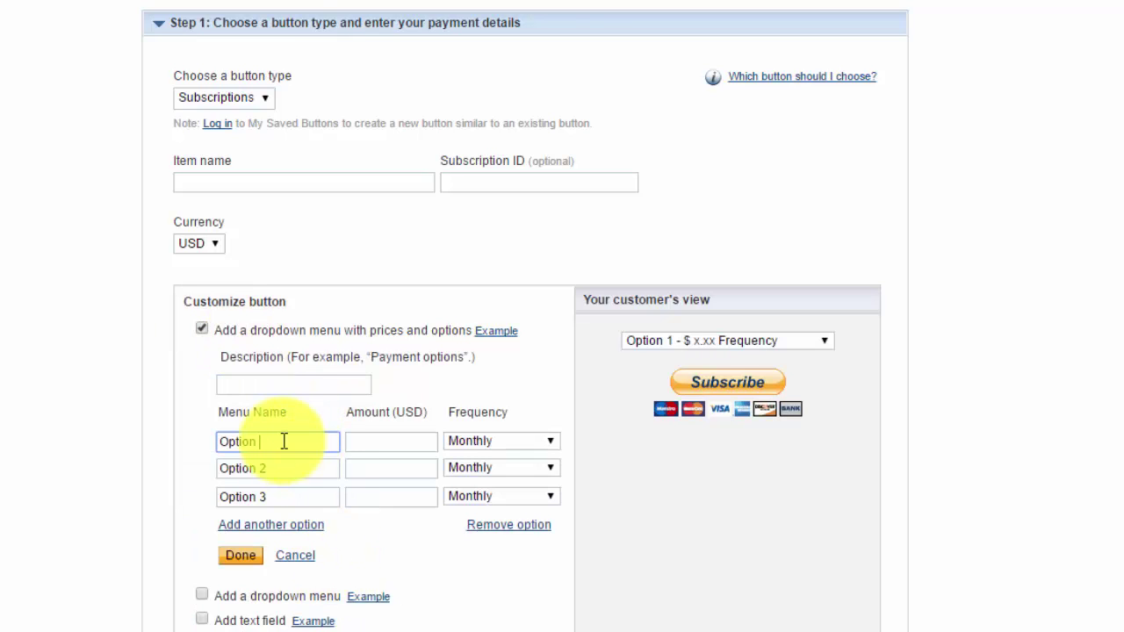
{"action": "type", "text": "Basic"}
{"action": "left_click", "coordinate": [389, 442]}
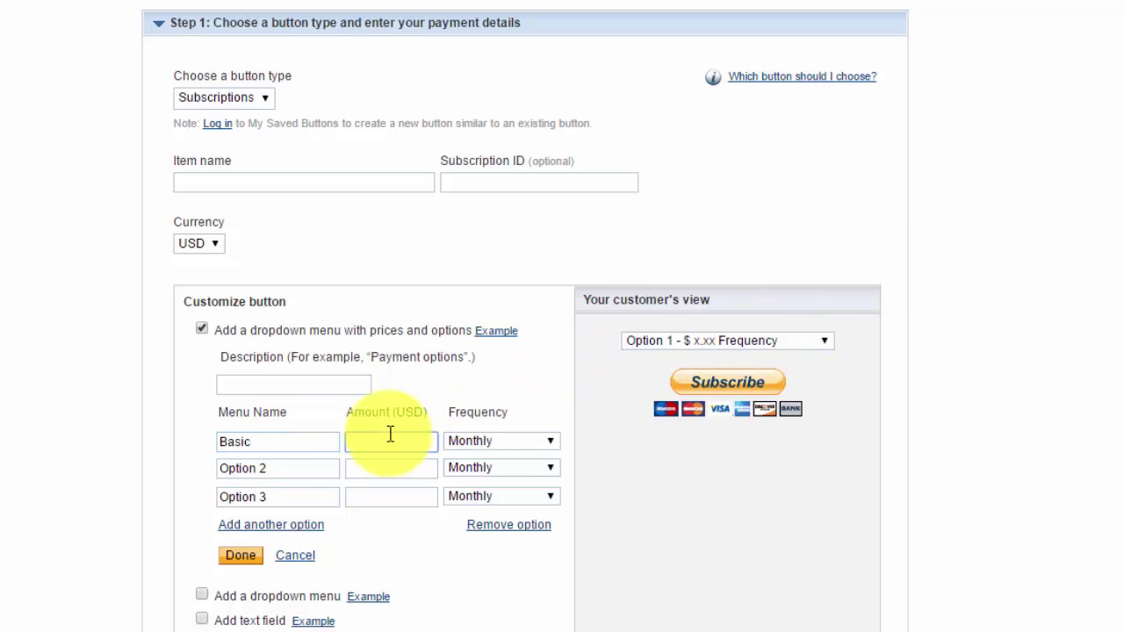
{"action": "type", "text": "19.99"}
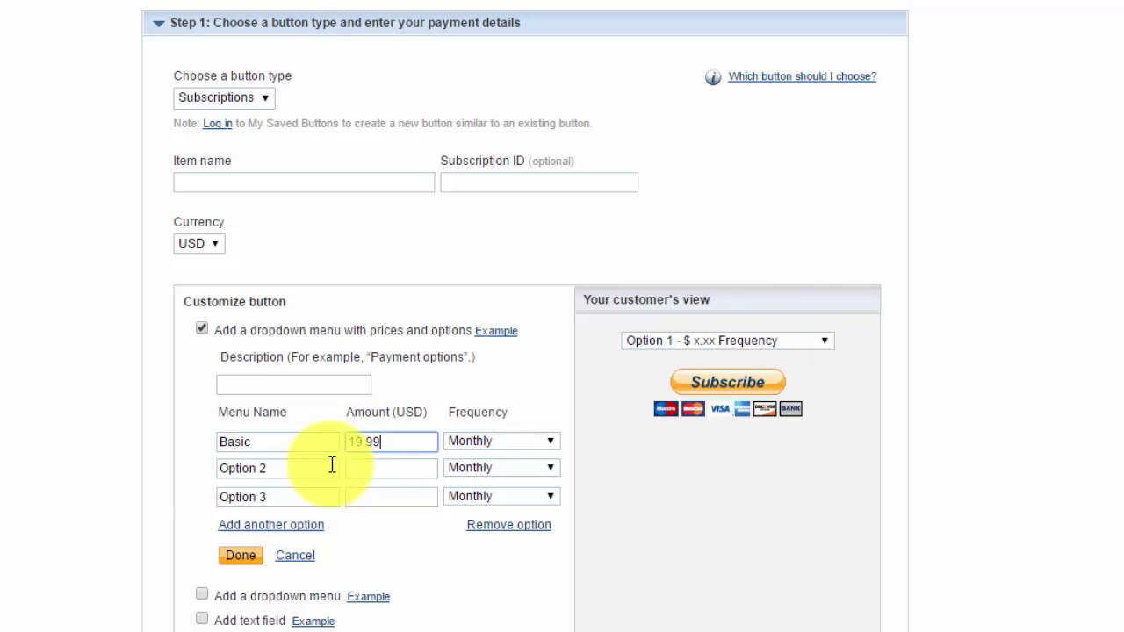
Step: Name the second option Advanced at 29.99, keep Monthly billing, and save the options
{"action": "left_click_drag", "start_coordinate": [332, 466], "coordinate": [182, 468]}
{"action": "type", "text": "Advanced"}
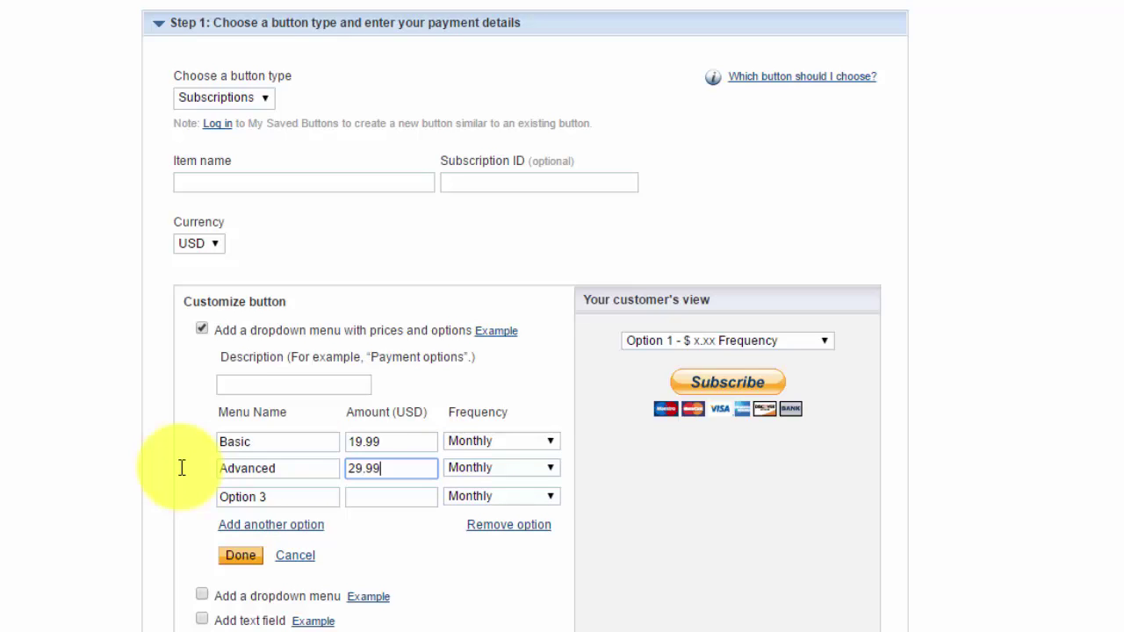
{"action": "left_click", "coordinate": [516, 443]}
{"action": "left_click", "coordinate": [518, 448]}
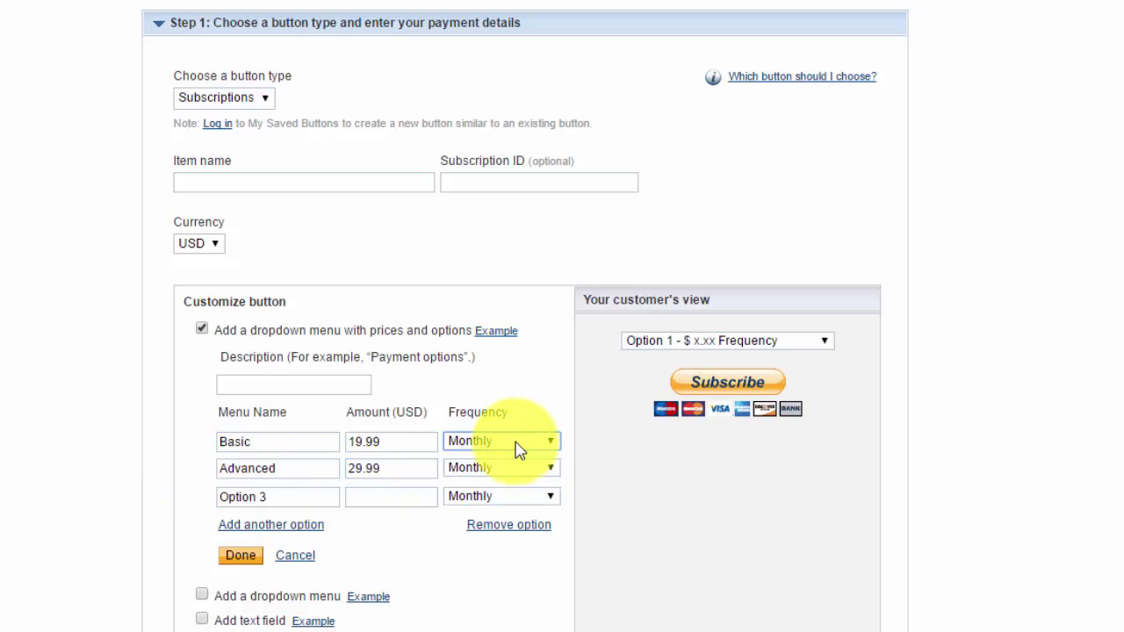
{"action": "left_click", "coordinate": [518, 447]}
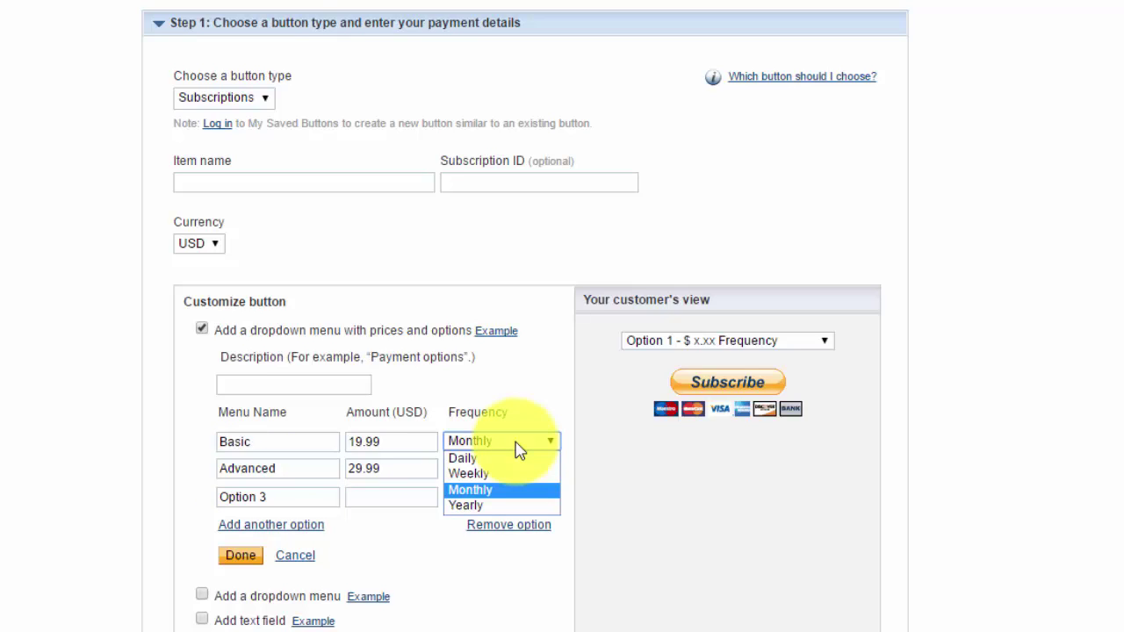
{"action": "left_click", "coordinate": [519, 448]}
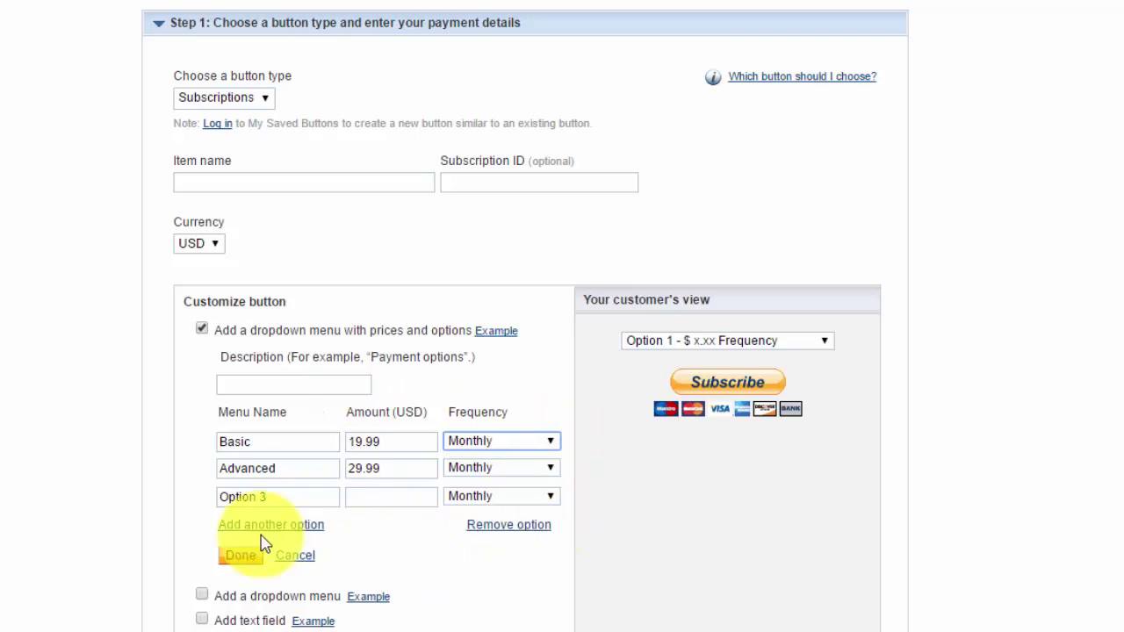
{"action": "scroll", "coordinate": [254, 527], "scroll_direction": "down", "scroll_amount": 1}
{"action": "left_click", "coordinate": [244, 496]}
Step: Change 'After how many cycles should billing stop?' from never to 12
{"action": "scroll", "coordinate": [384, 291], "scroll_direction": "down", "scroll_amount": 3}
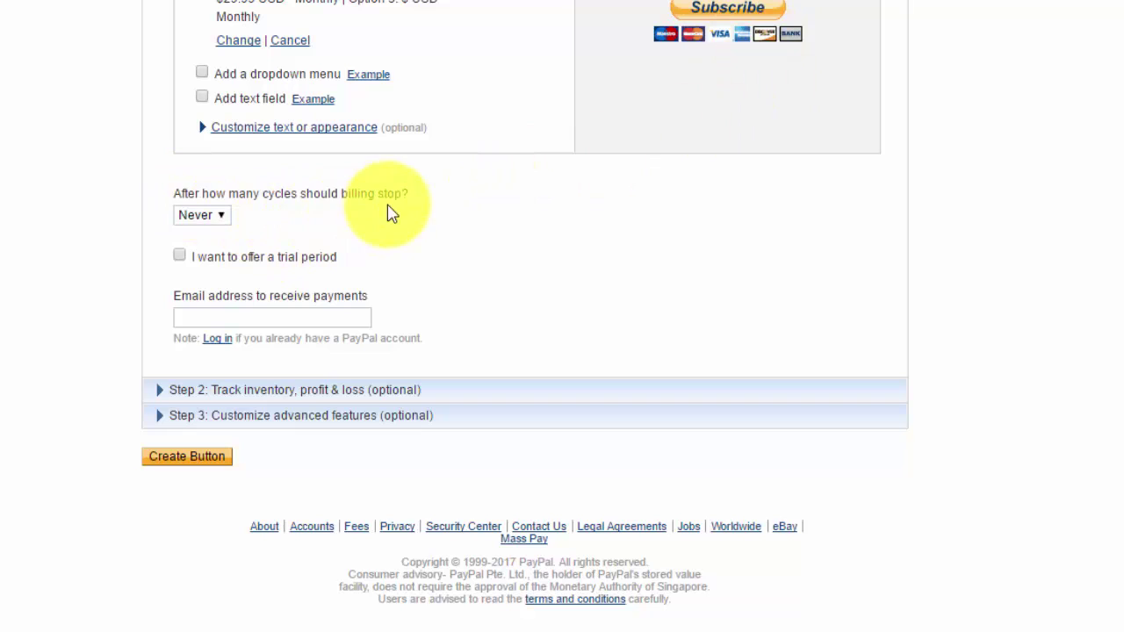
{"action": "left_click", "coordinate": [185, 219]}
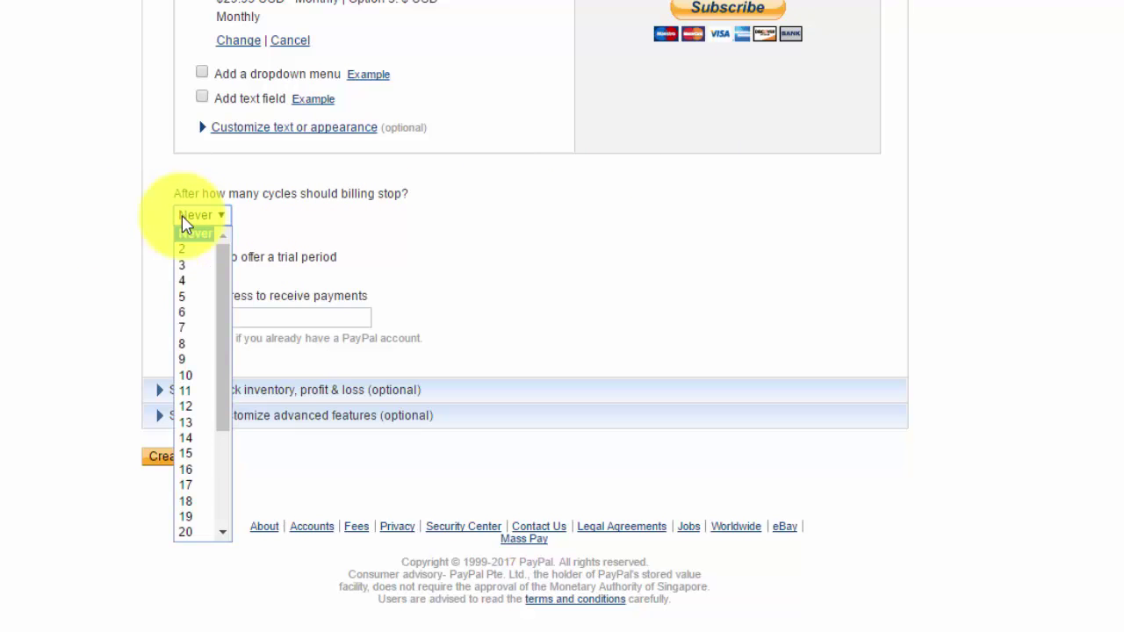
{"action": "left_click", "coordinate": [184, 221]}
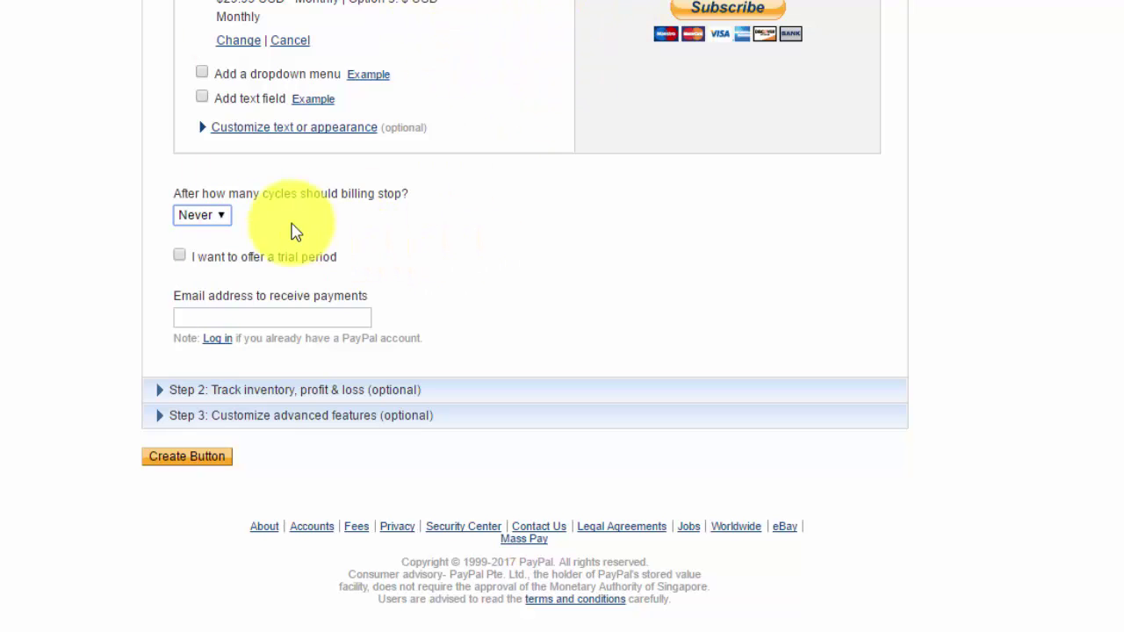
{"action": "left_click", "coordinate": [203, 219]}
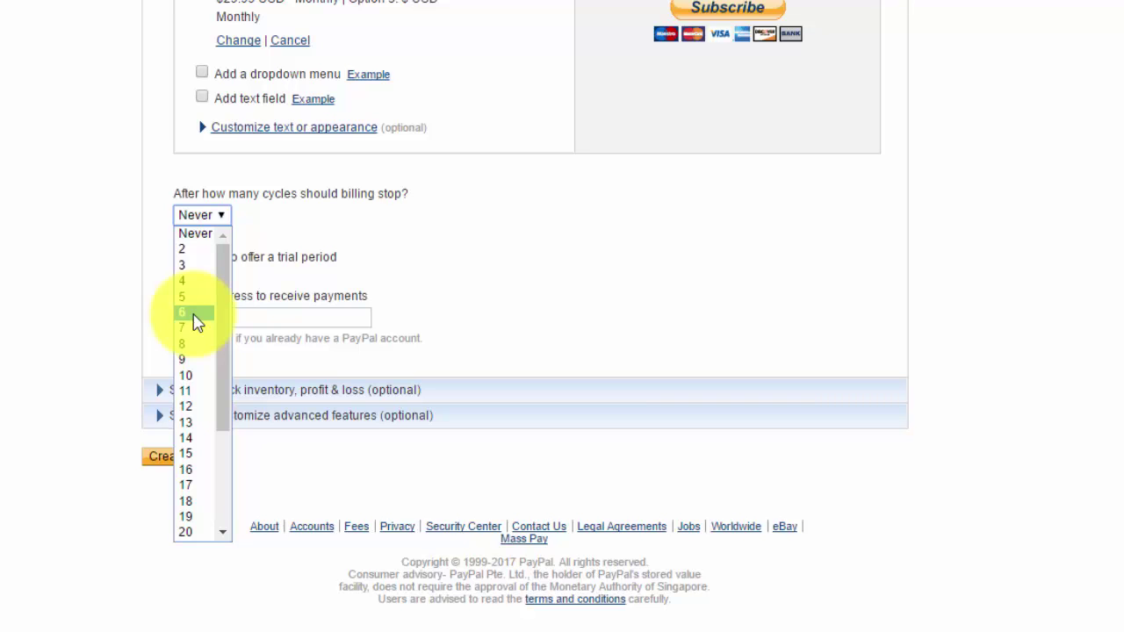
{"action": "left_click", "coordinate": [188, 408]}
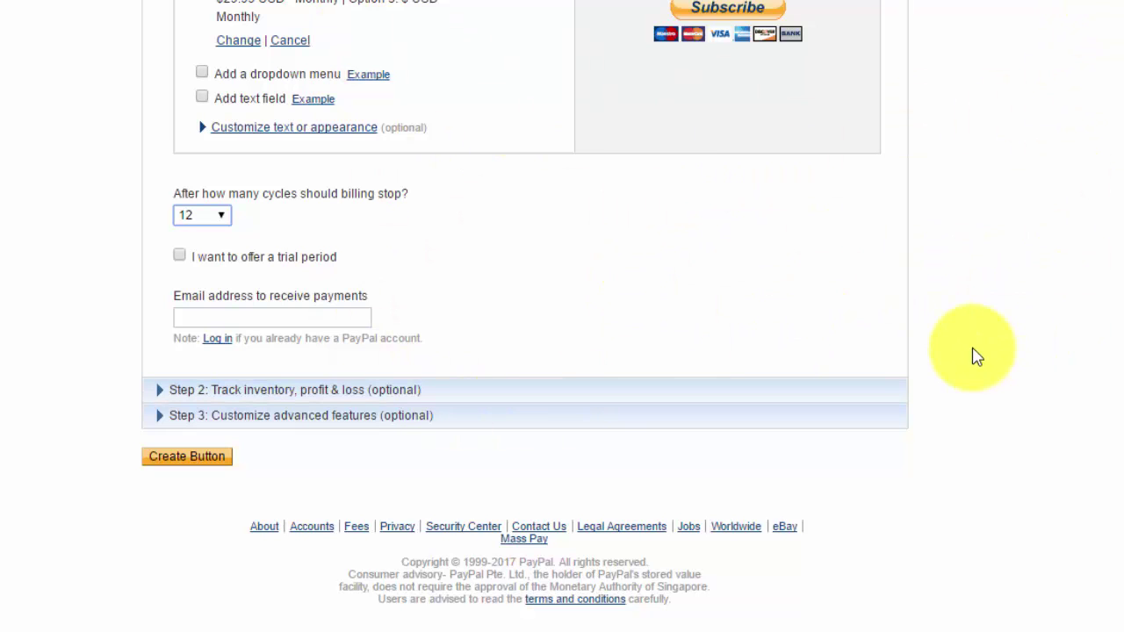
Step: Enable a 1-month trial period billed at 3.99 USD, with no second trial
{"action": "left_click", "coordinate": [179, 256]}
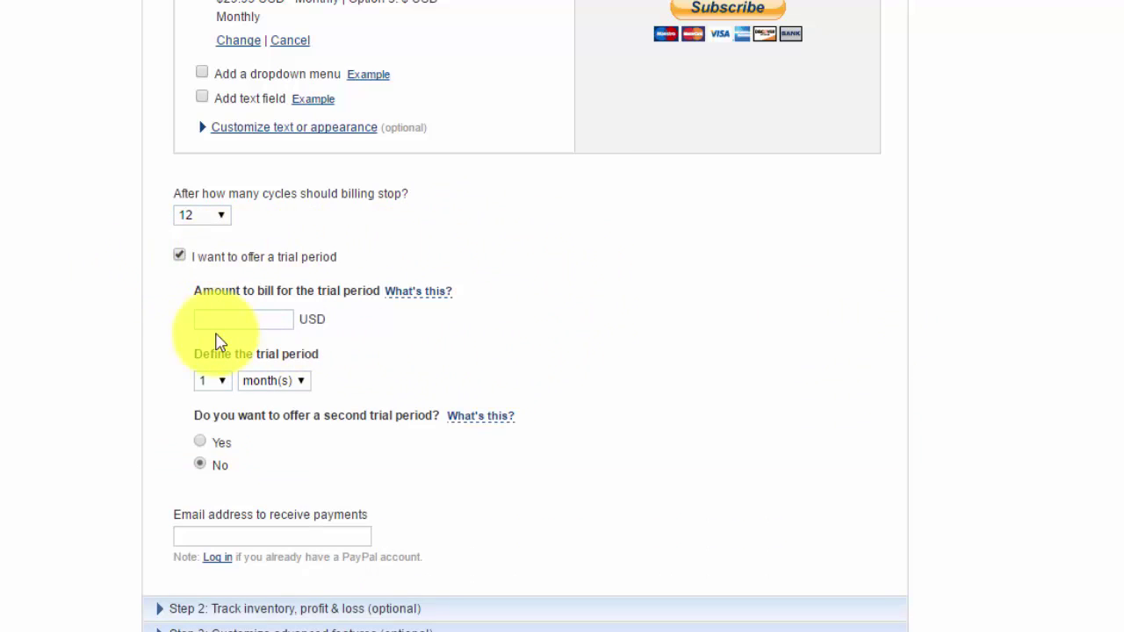
{"action": "type", "text": "0"}
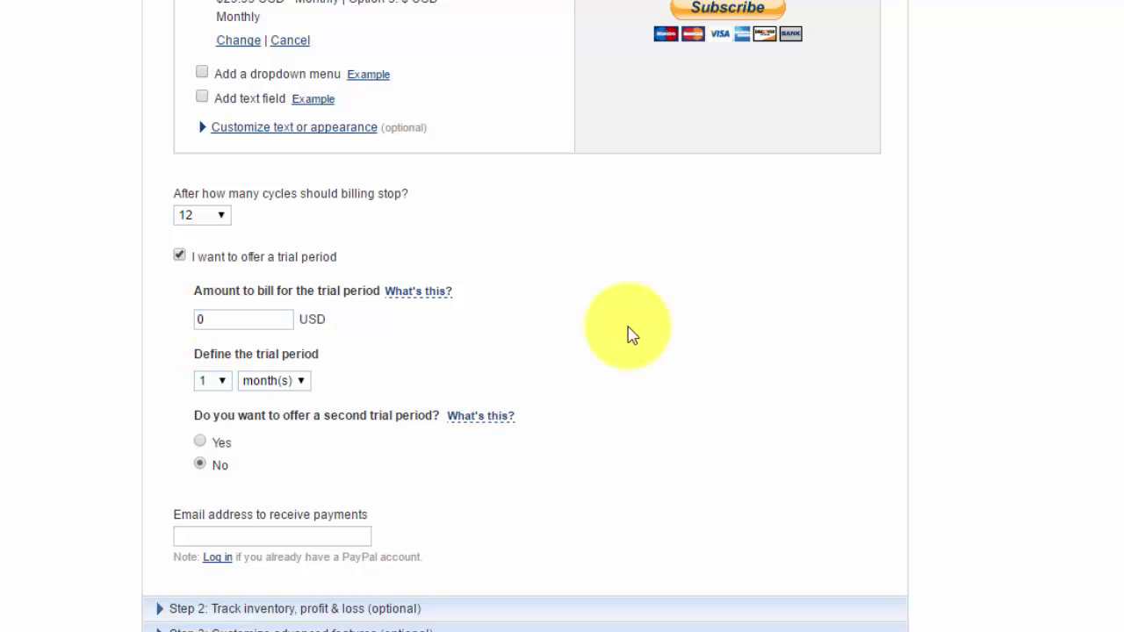
{"action": "scroll", "coordinate": [592, 345], "scroll_direction": "down", "scroll_amount": 3}
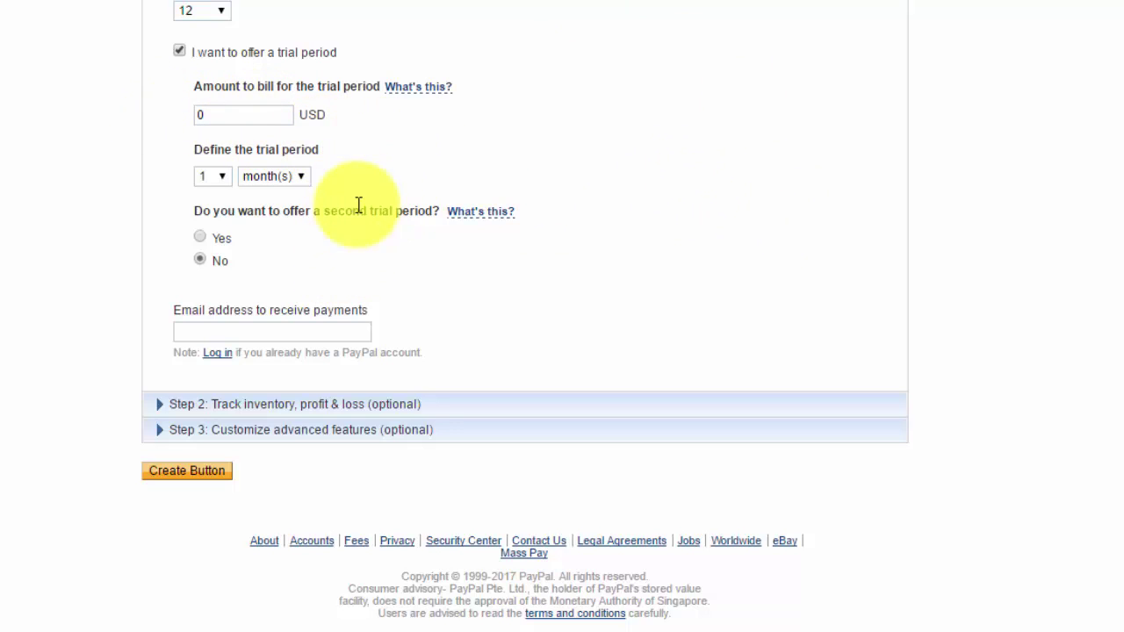
{"action": "left_click", "coordinate": [247, 107]}
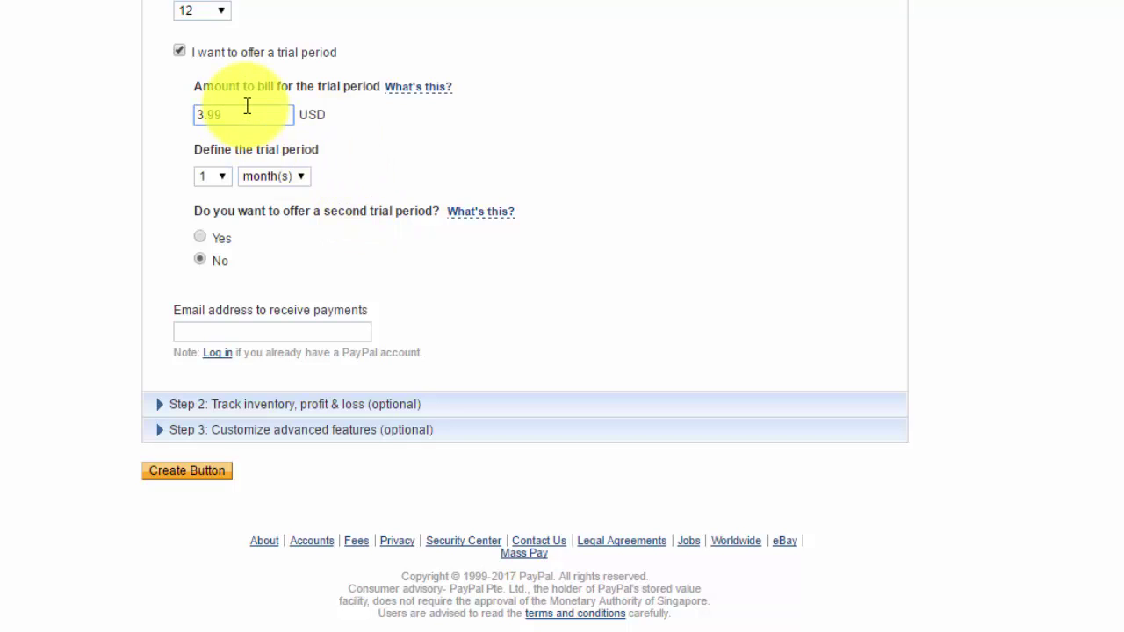
{"action": "left_click", "coordinate": [214, 178]}
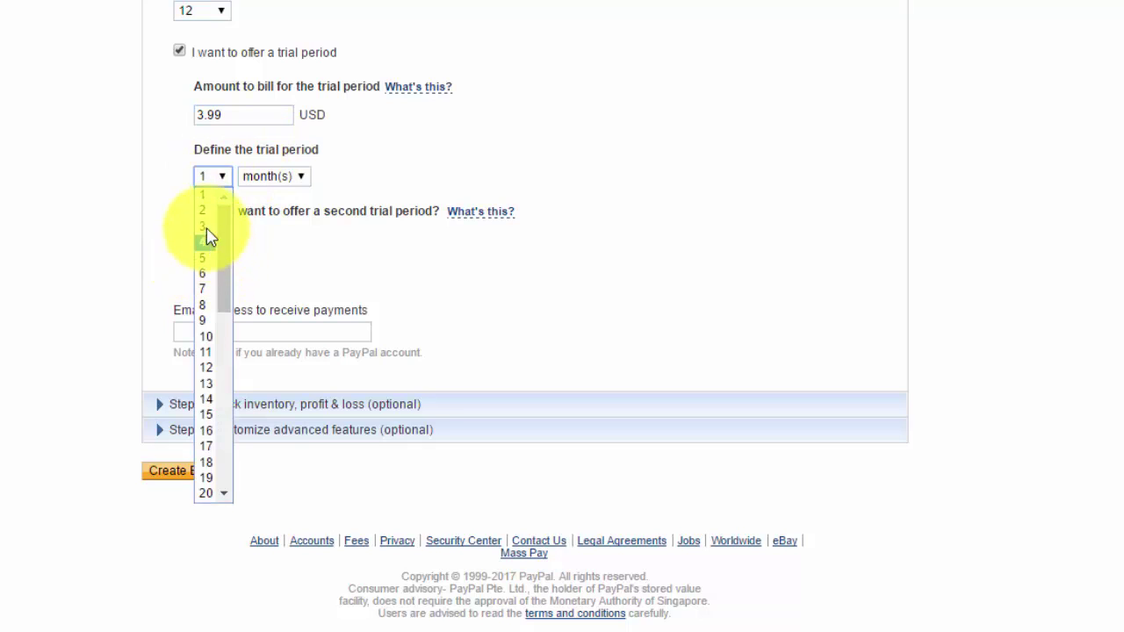
{"action": "left_click", "coordinate": [218, 195]}
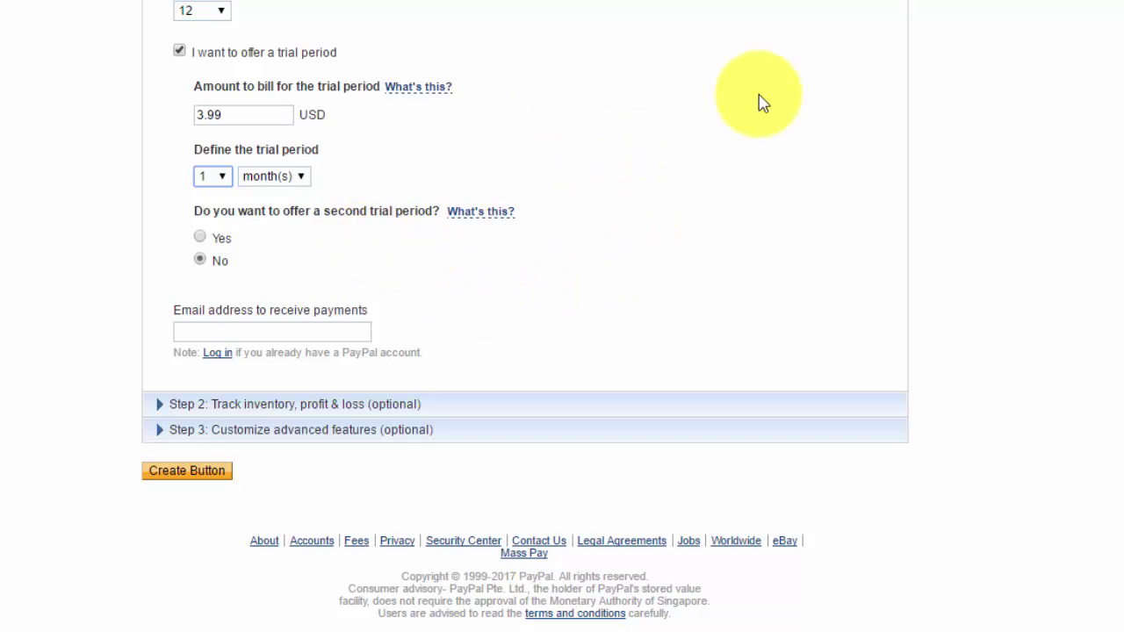
{"action": "scroll", "coordinate": [670, 82], "scroll_direction": "down", "scroll_amount": 1}
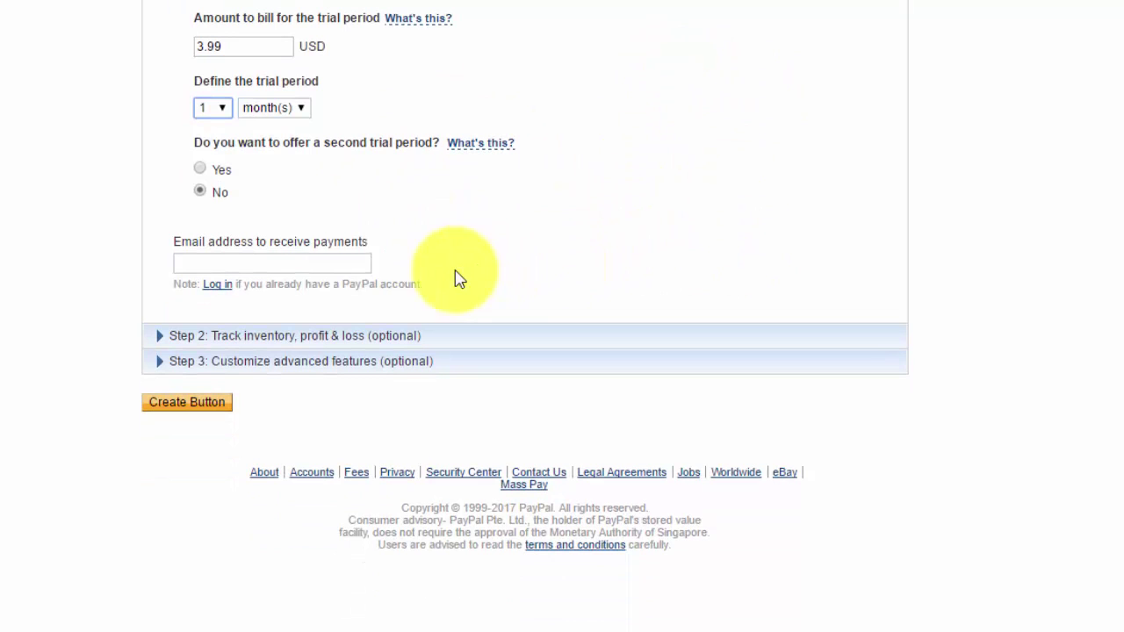
{"action": "left_click", "coordinate": [288, 258]}
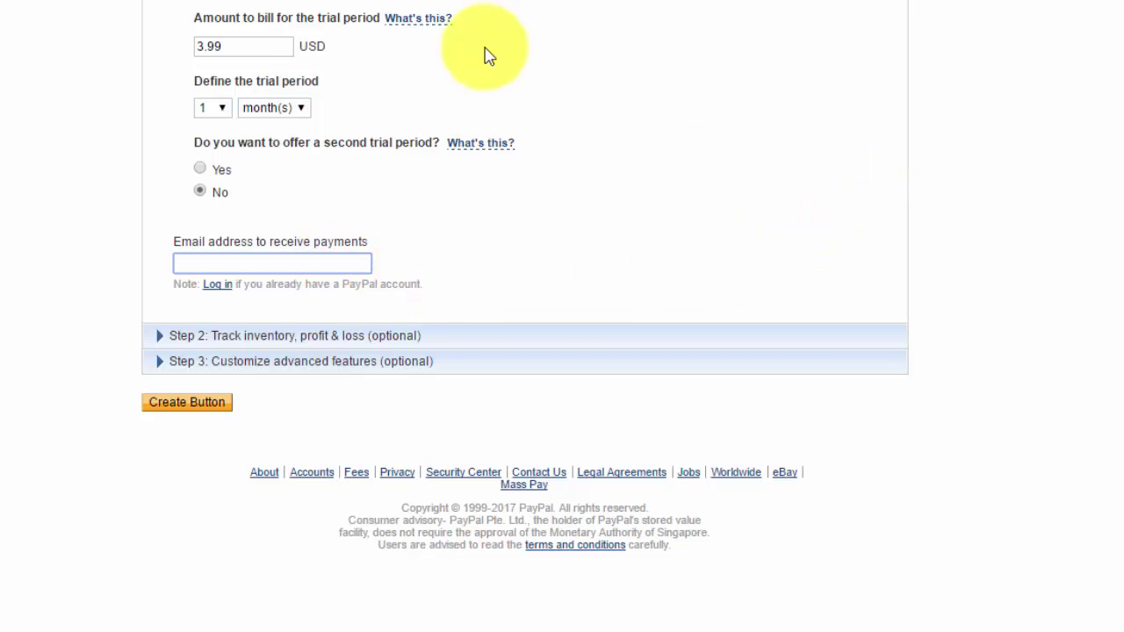
Step: Expand the optional Step 2 inventory tracking and Step 3 advanced features sections
{"action": "left_click", "coordinate": [475, 342]}
{"action": "scroll", "coordinate": [940, 163], "scroll_direction": "down", "scroll_amount": 7}
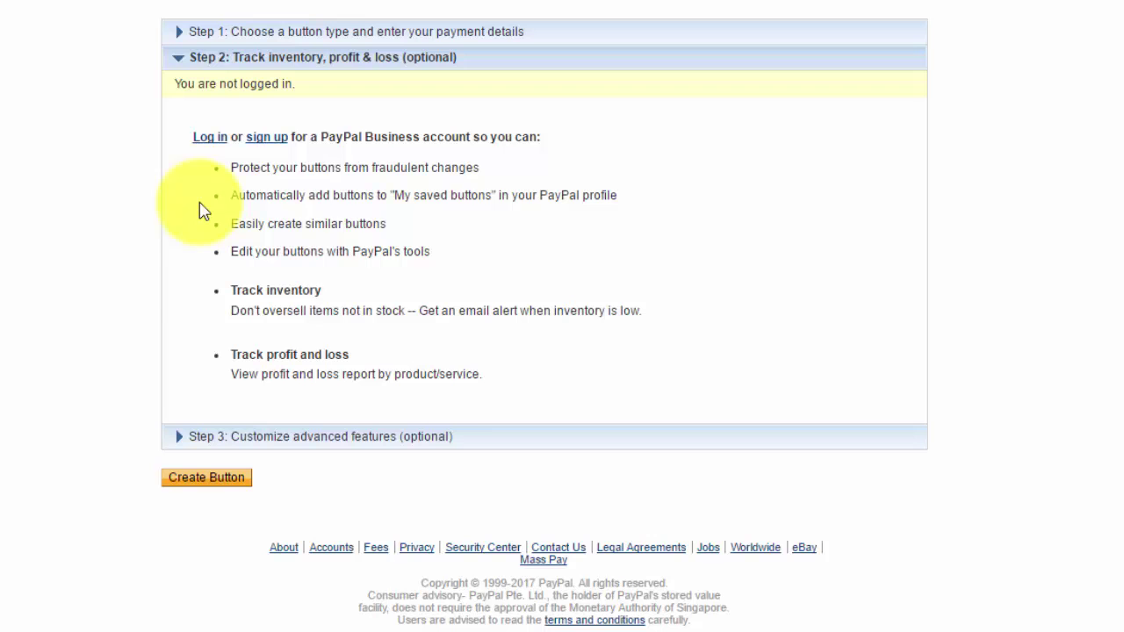
{"action": "left_click", "coordinate": [347, 436]}
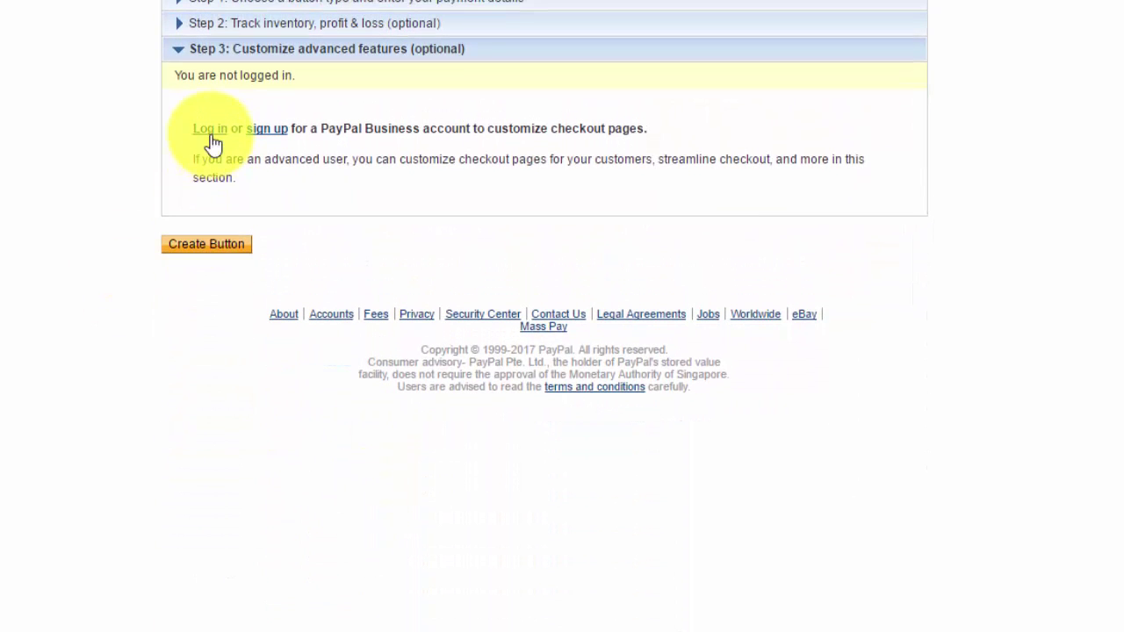
Step: Set the checkout to not ask for the customer's shipping address
{"action": "left_click", "coordinate": [213, 143]}
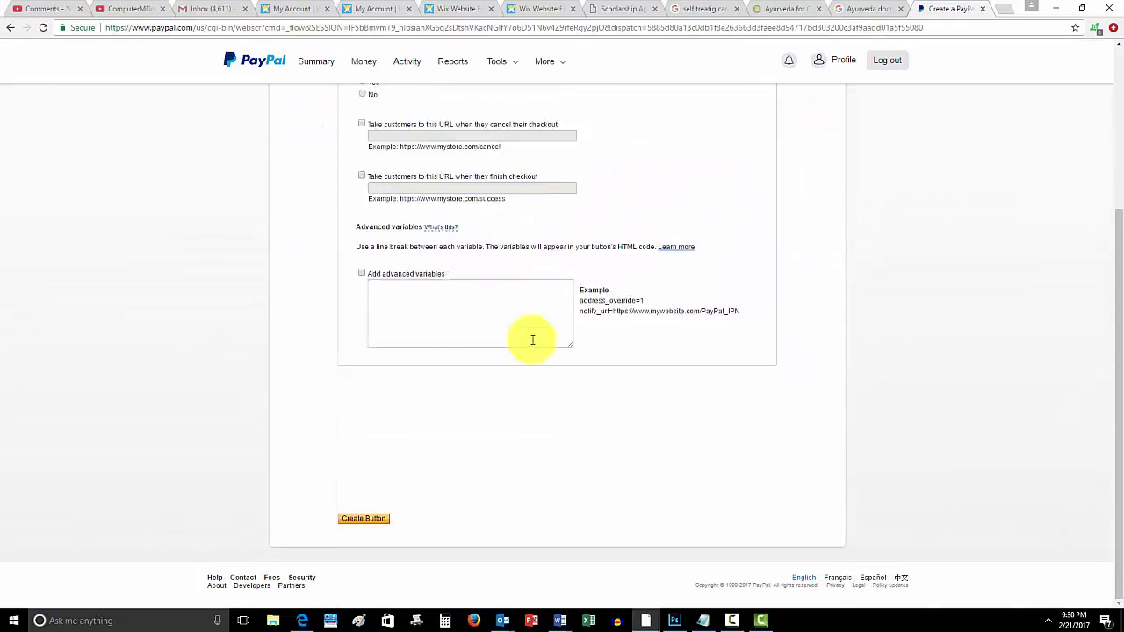
{"action": "scroll", "coordinate": [532, 340], "scroll_direction": "up", "scroll_amount": 3}
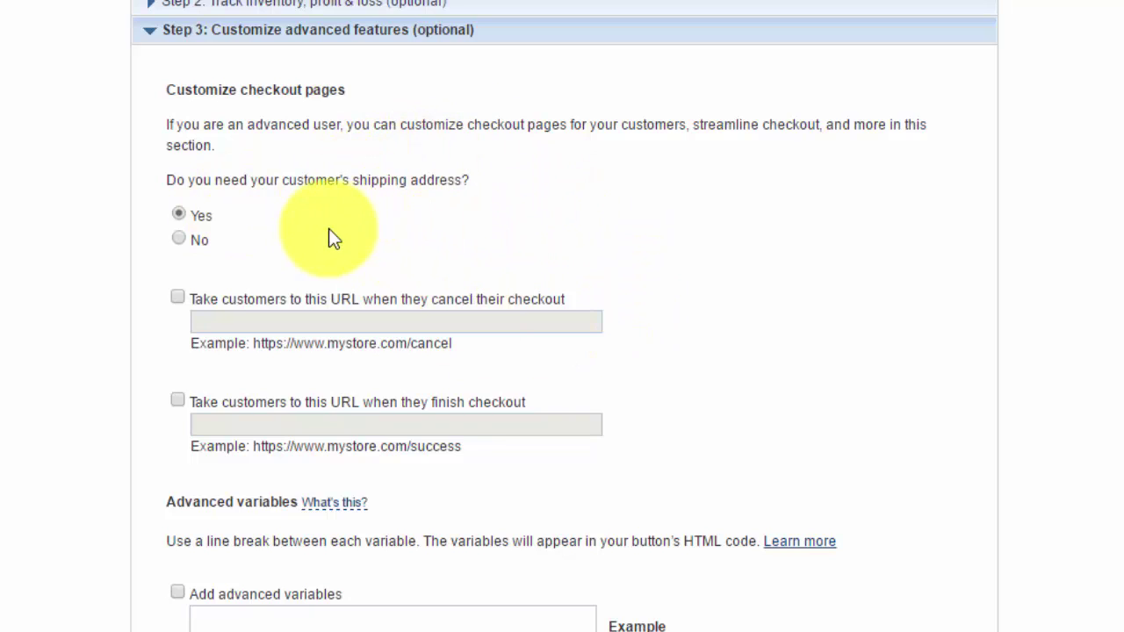
{"action": "left_click", "coordinate": [178, 240]}
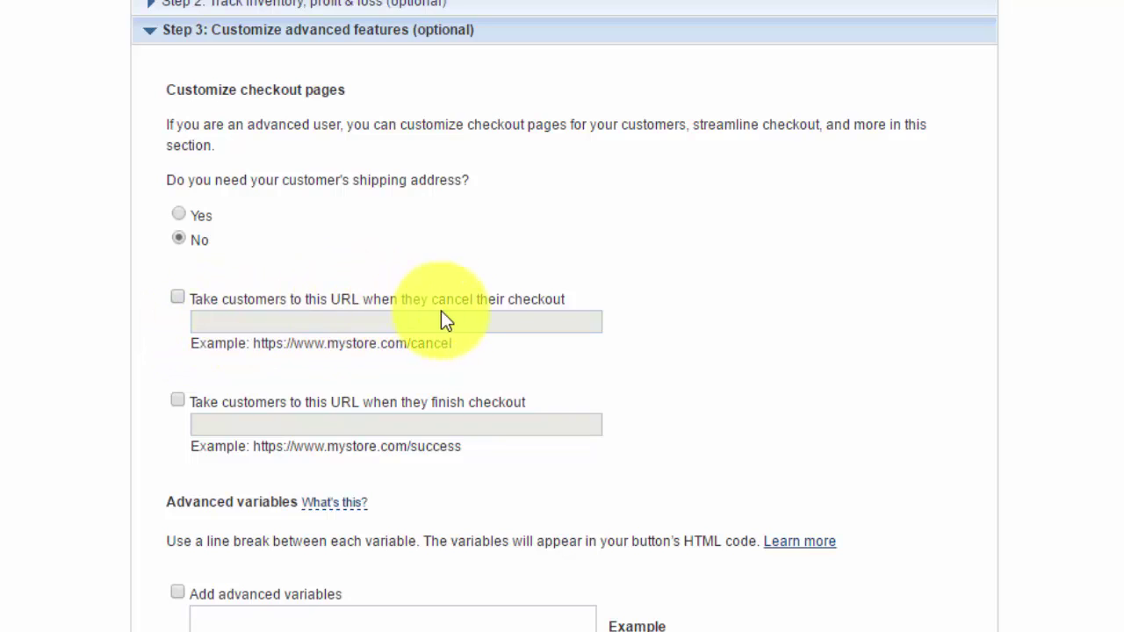
Step: Leave the cancel URL off and enable sending customers to a URL after checkout
{"action": "left_click", "coordinate": [178, 300]}
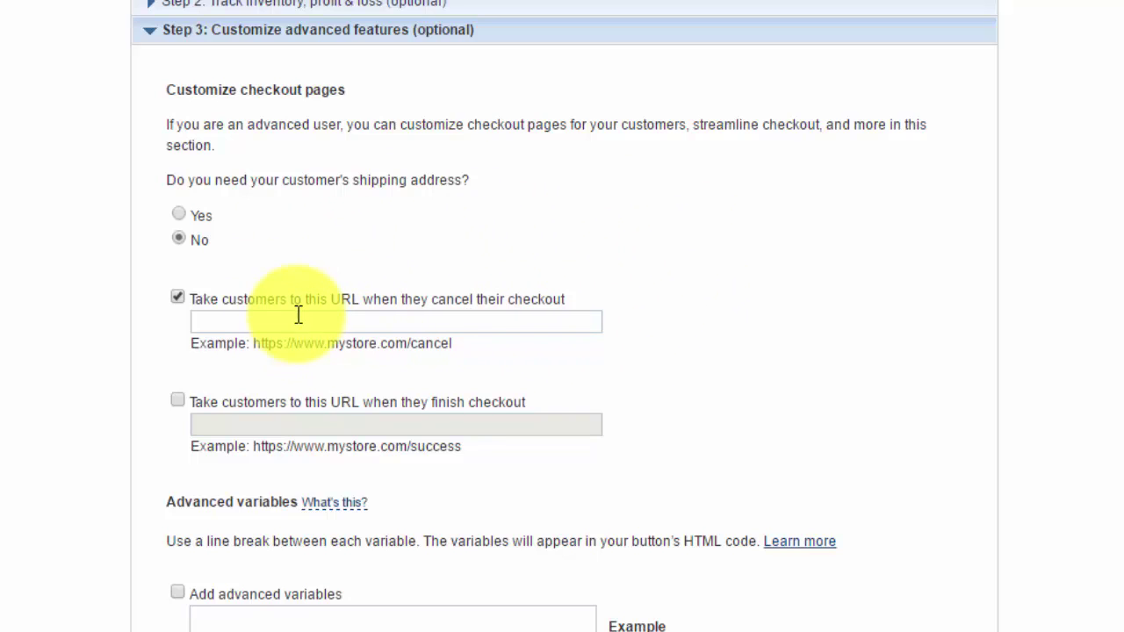
{"action": "left_click_drag", "start_coordinate": [495, 343], "coordinate": [323, 335]}
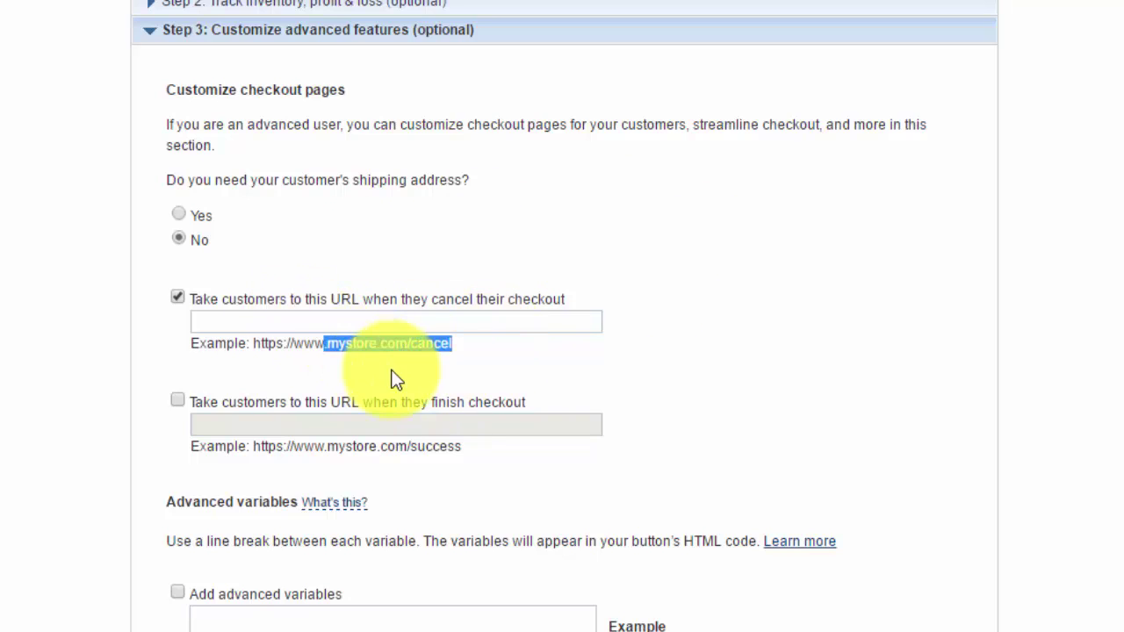
{"action": "left_click", "coordinate": [338, 303]}
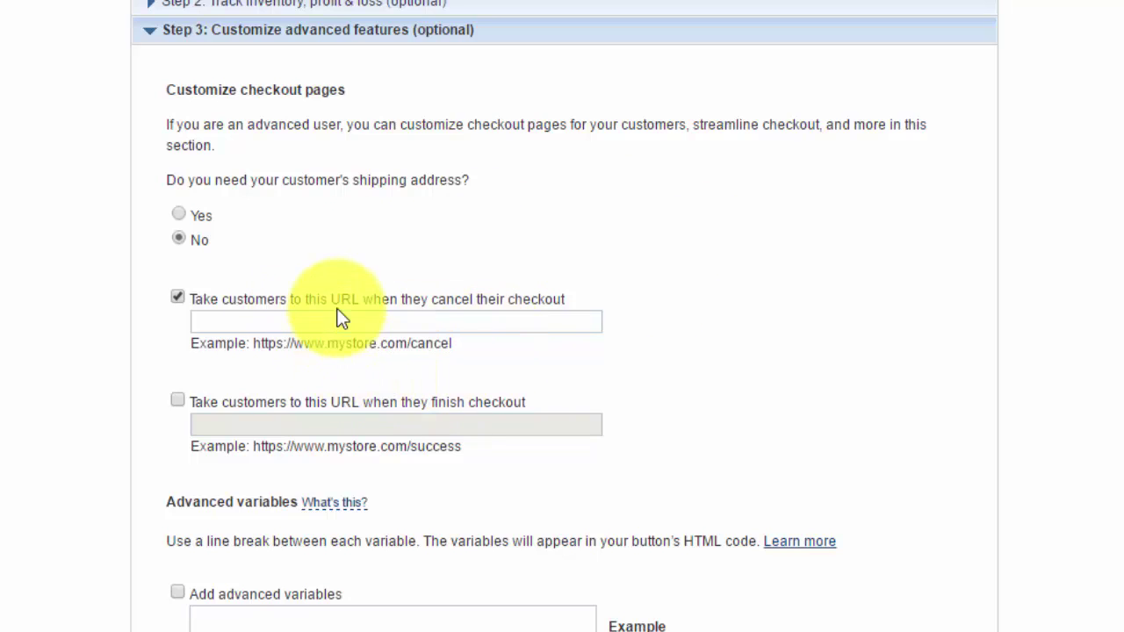
{"action": "left_click", "coordinate": [180, 401]}
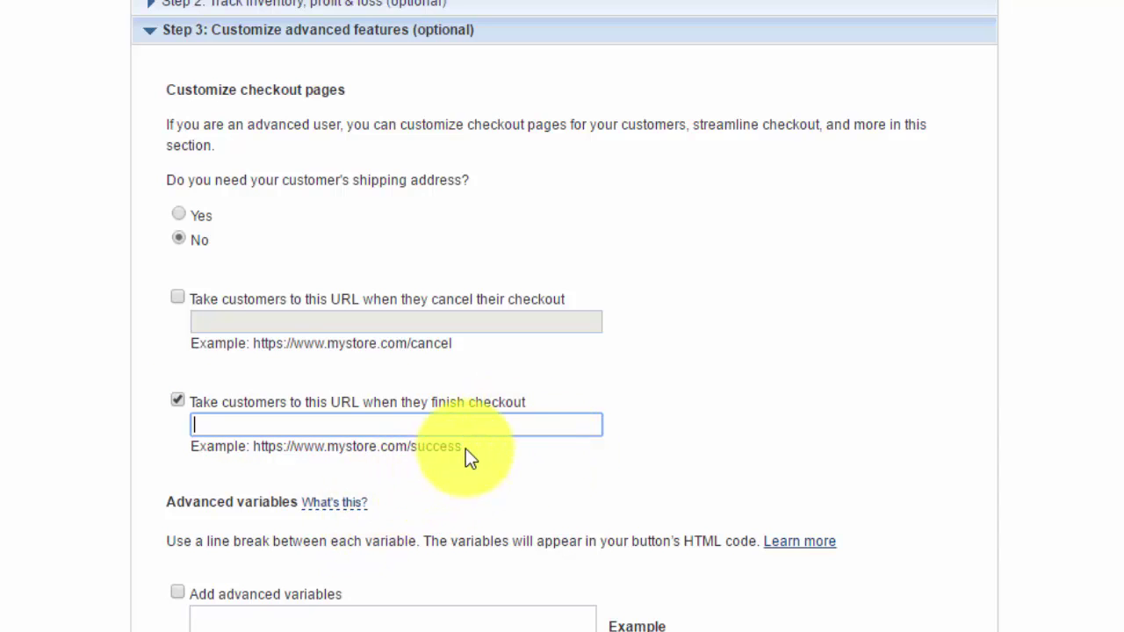
{"action": "left_click_drag", "start_coordinate": [463, 448], "coordinate": [413, 448]}
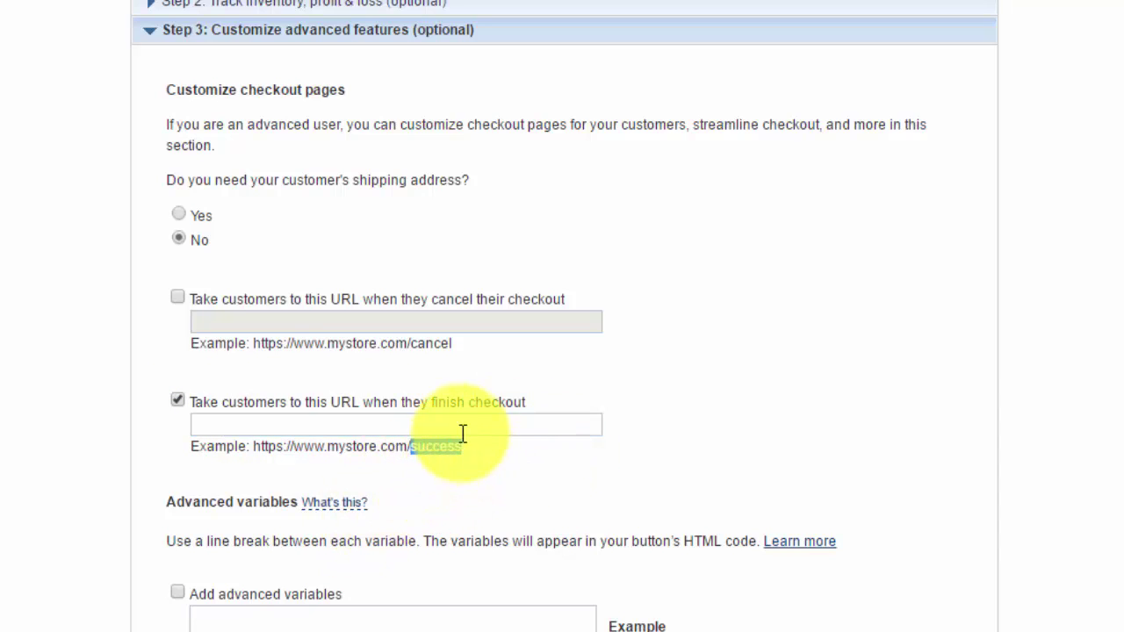
{"action": "left_click", "coordinate": [461, 429]}
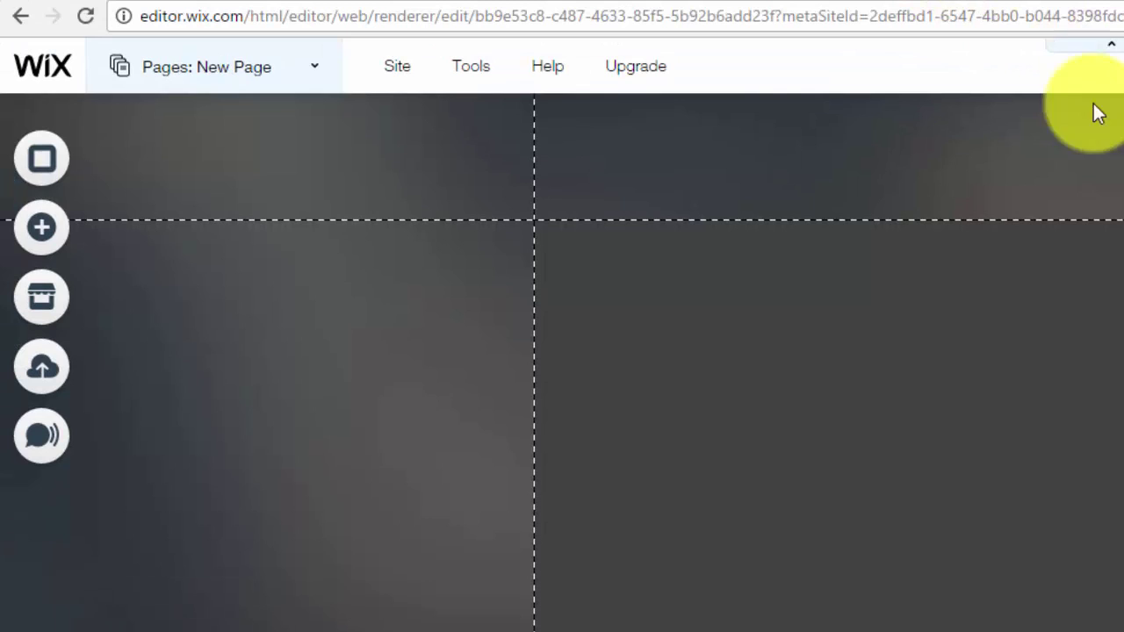
Step: Place an empty 230 by 190 HTML Code element on New Page, leaving its settings unchanged
{"action": "left_click", "coordinate": [47, 232]}
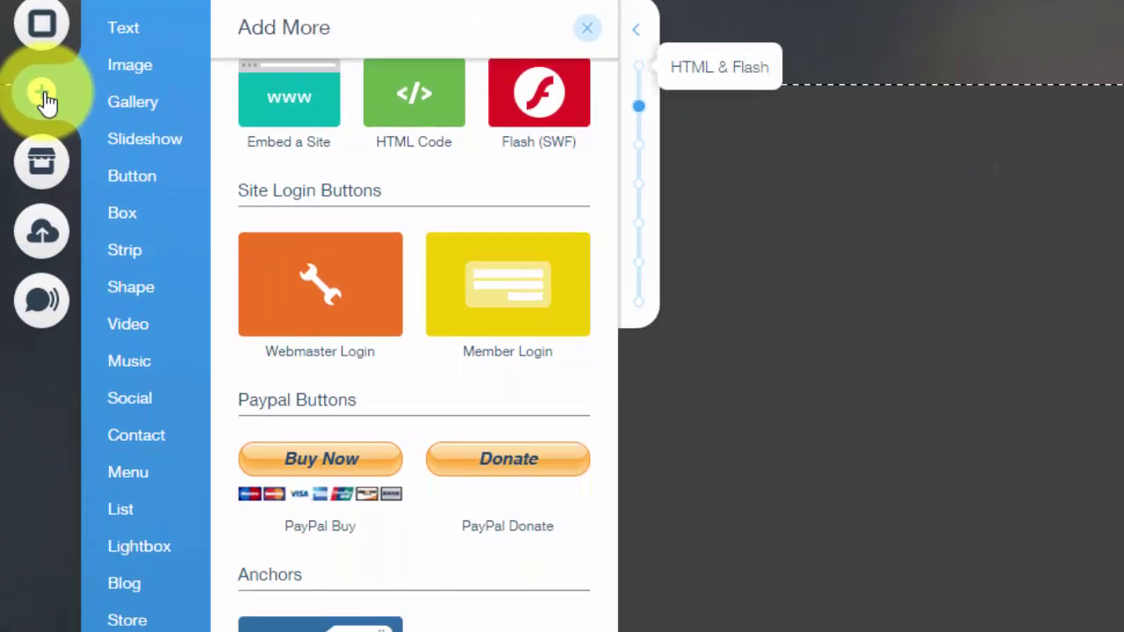
{"action": "scroll", "coordinate": [439, 263], "scroll_direction": "up", "scroll_amount": 1}
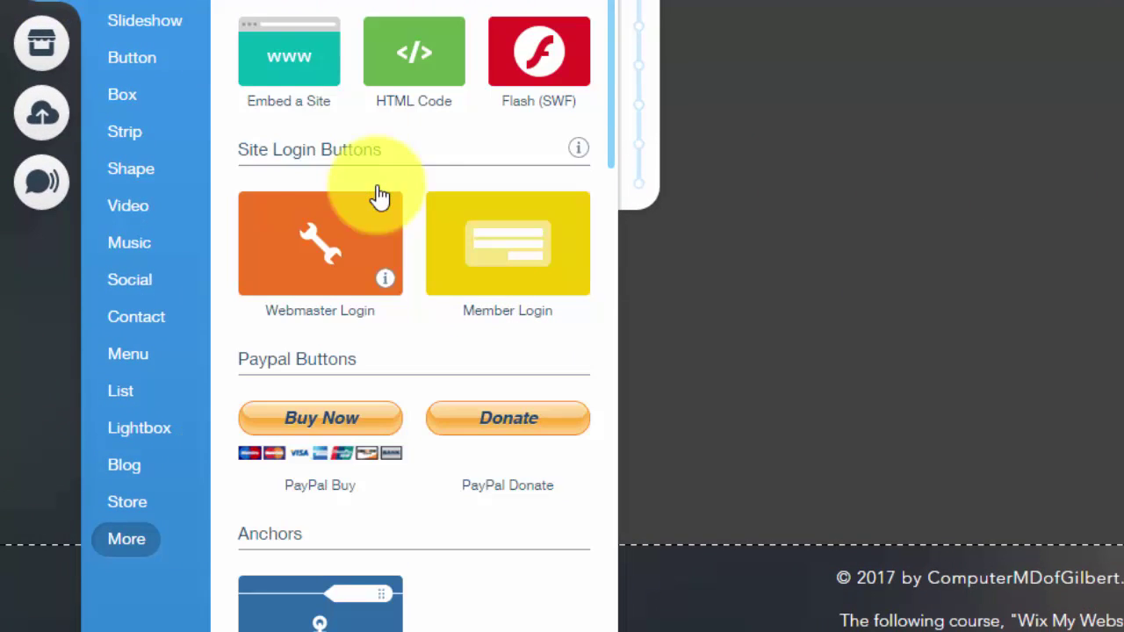
{"action": "left_click", "coordinate": [401, 56]}
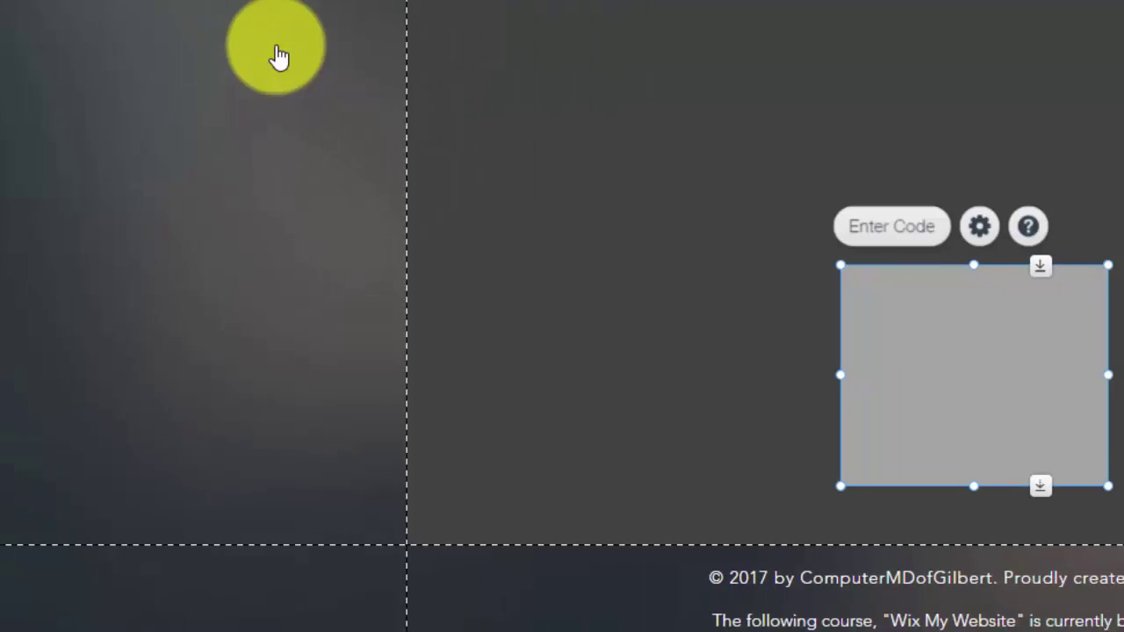
{"action": "double_click", "coordinate": [573, 373]}
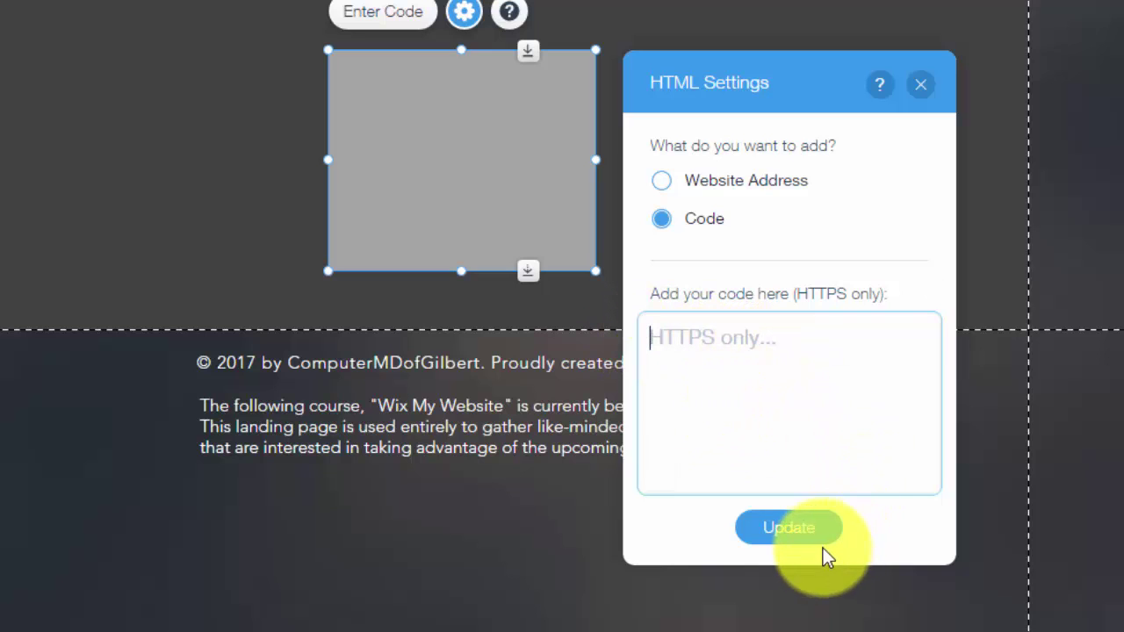
{"action": "left_click", "coordinate": [920, 85]}
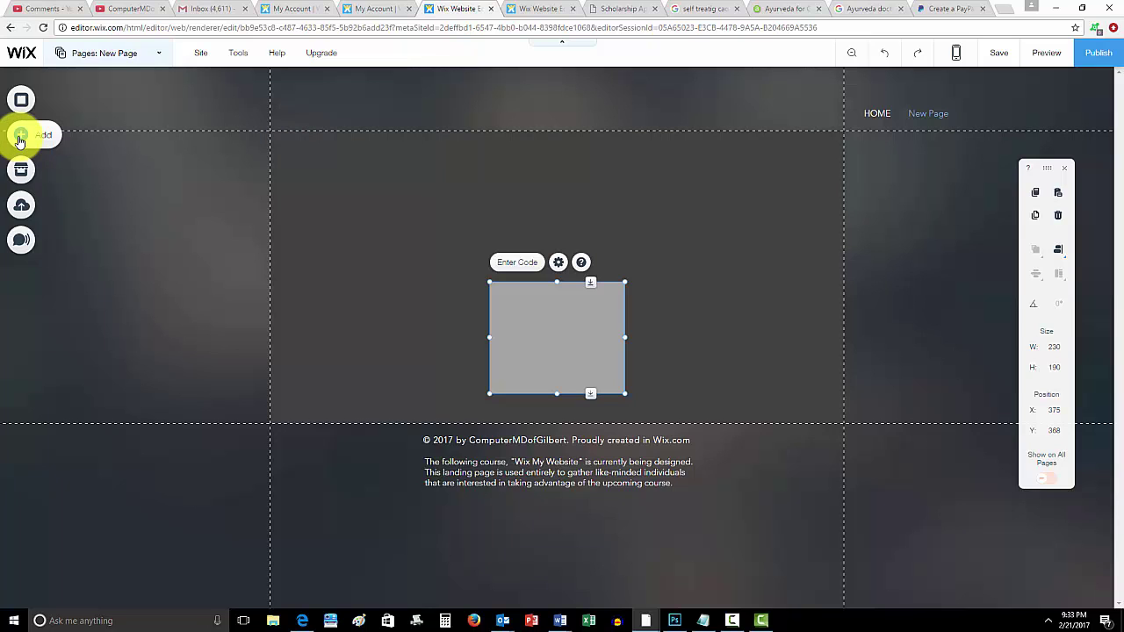
Step: Add a More-style button from the Button choices and place it at the page's top left
{"action": "left_click", "coordinate": [21, 138]}
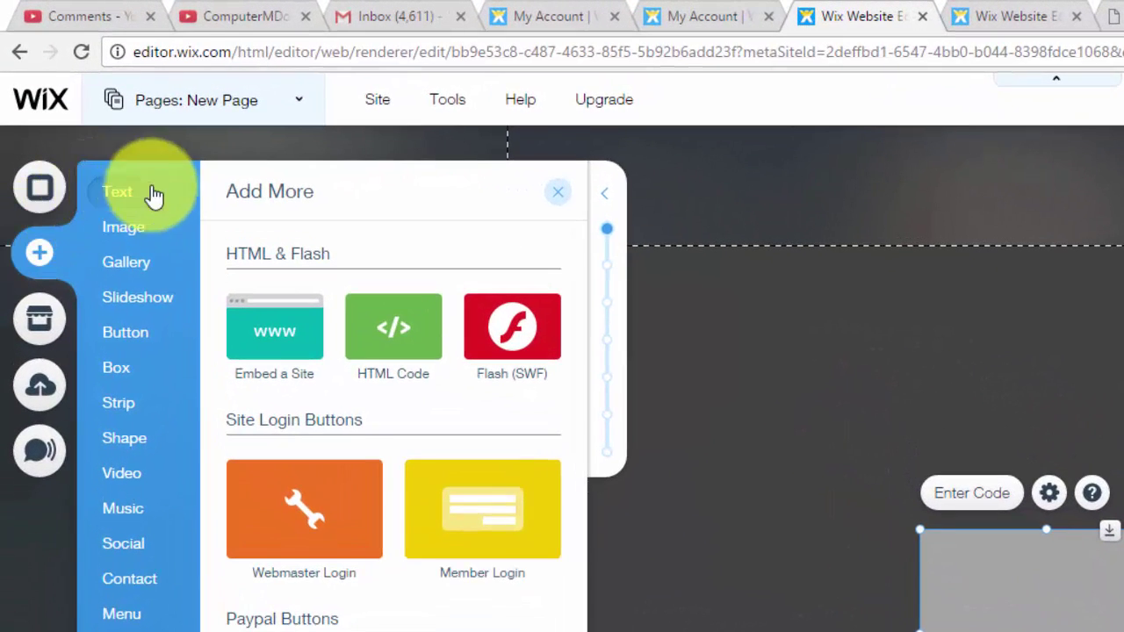
{"action": "left_click", "coordinate": [78, 103]}
{"action": "left_click", "coordinate": [138, 340]}
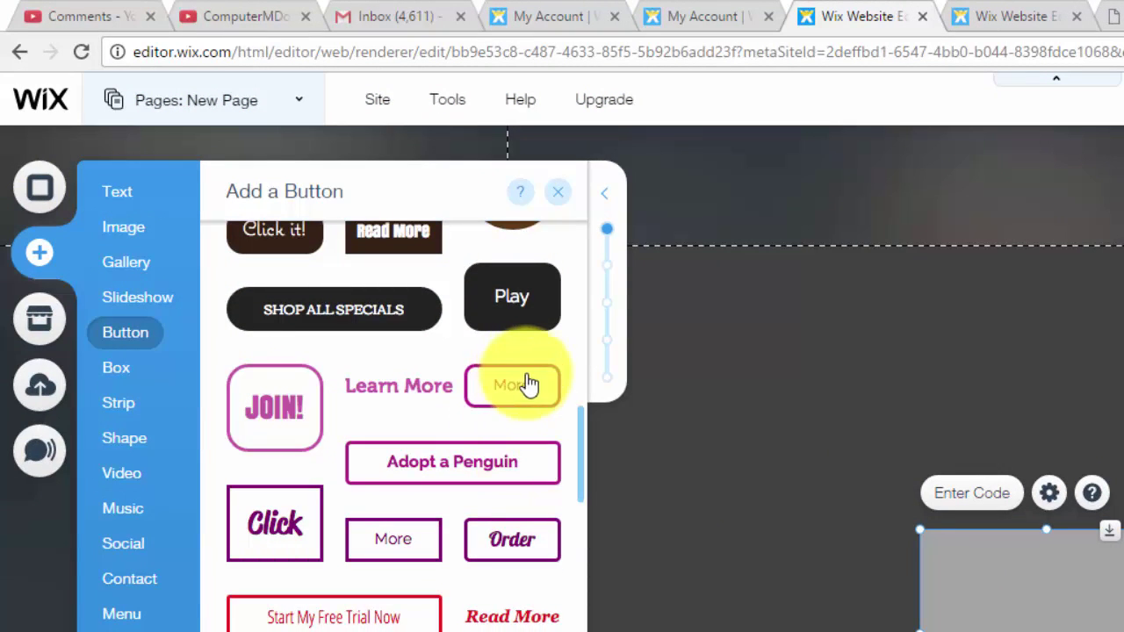
{"action": "left_click", "coordinate": [525, 382]}
{"action": "left_click", "coordinate": [561, 194]}
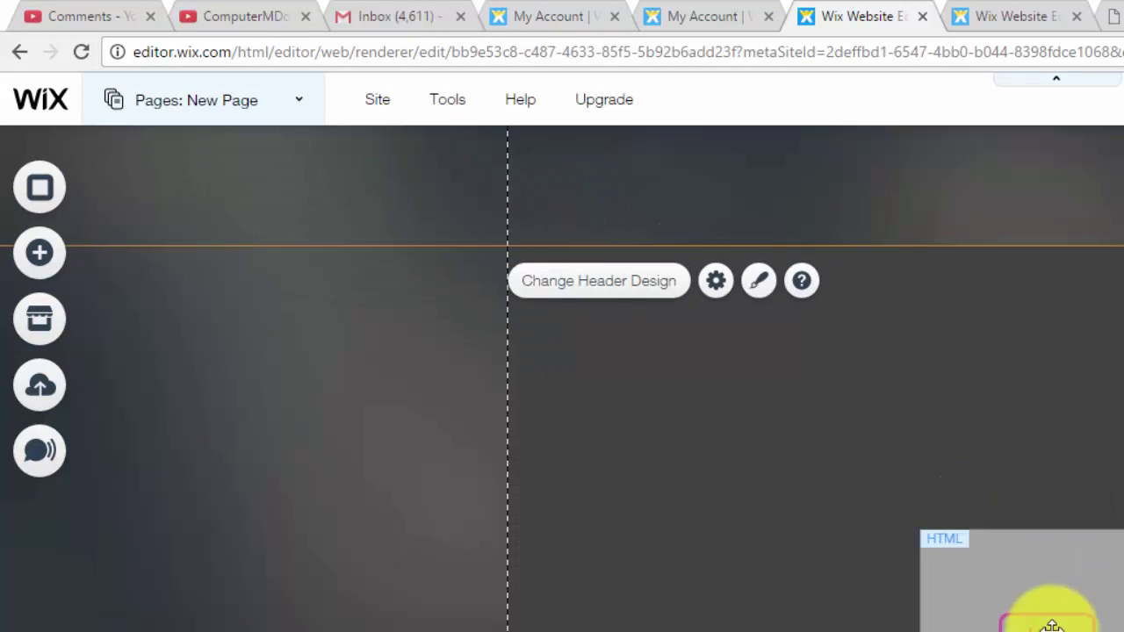
{"action": "left_click_drag", "start_coordinate": [1048, 614], "coordinate": [579, 332]}
{"action": "left_click_drag", "start_coordinate": [391, 246], "coordinate": [354, 235]}
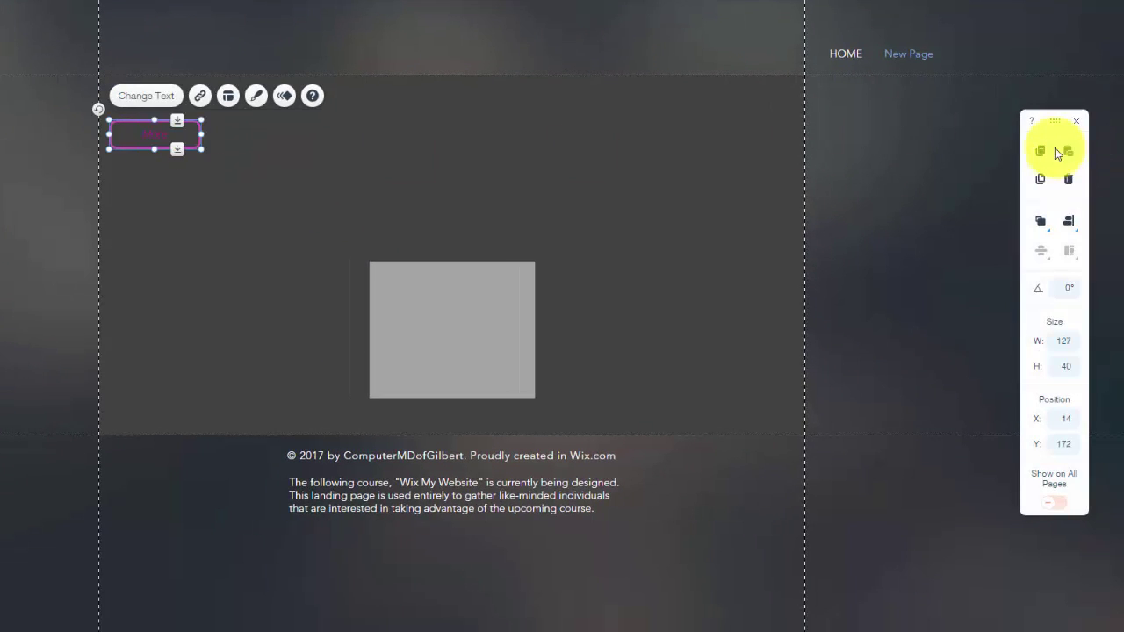
Step: Copy and paste the button three times, lining the copies up in one row
{"action": "left_click", "coordinate": [1040, 150]}
{"action": "left_click", "coordinate": [1068, 150]}
{"action": "left_click_drag", "start_coordinate": [188, 165], "coordinate": [278, 138]}
{"action": "left_click", "coordinate": [1041, 150]}
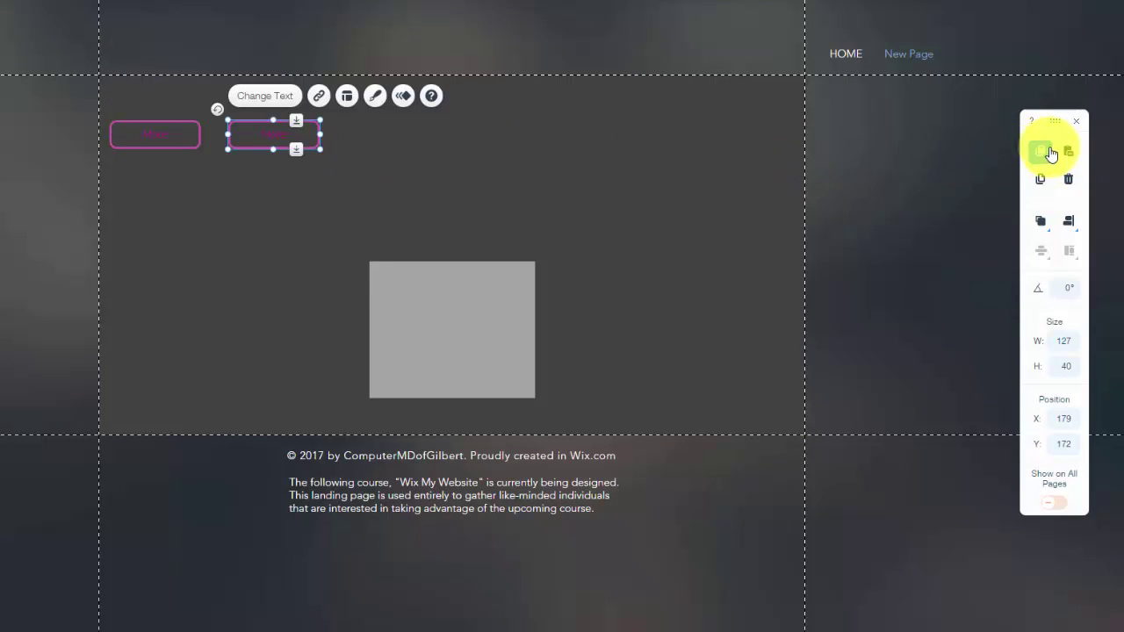
{"action": "left_click", "coordinate": [1068, 151]}
{"action": "left_click_drag", "start_coordinate": [316, 158], "coordinate": [402, 136]}
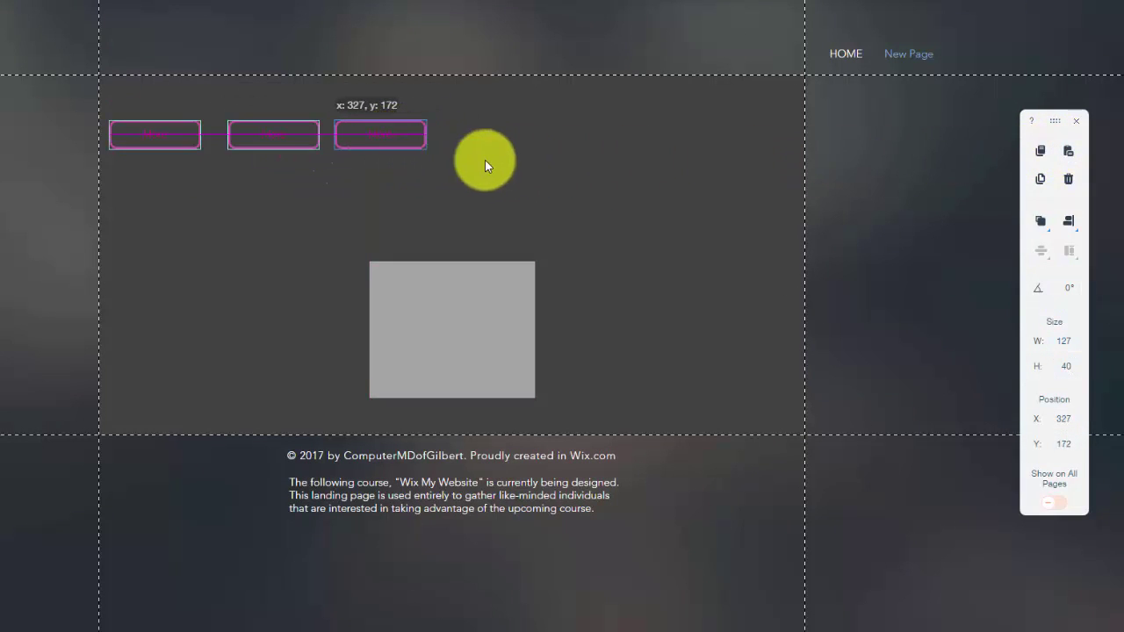
{"action": "left_click", "coordinate": [1040, 150]}
{"action": "left_click", "coordinate": [1068, 150]}
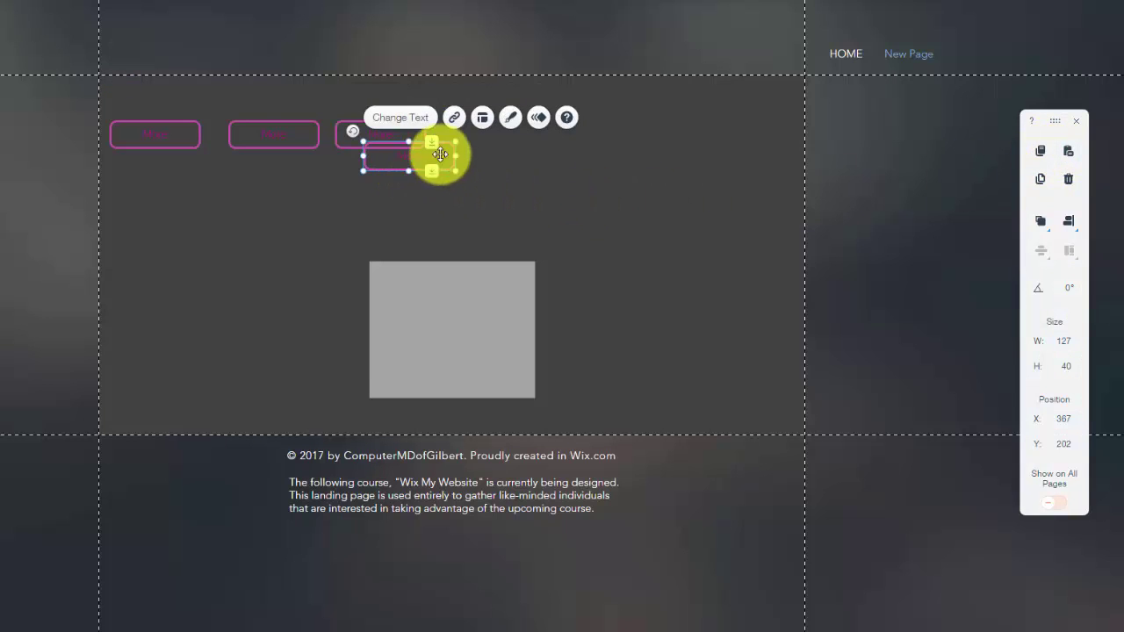
{"action": "left_click_drag", "start_coordinate": [439, 150], "coordinate": [497, 145]}
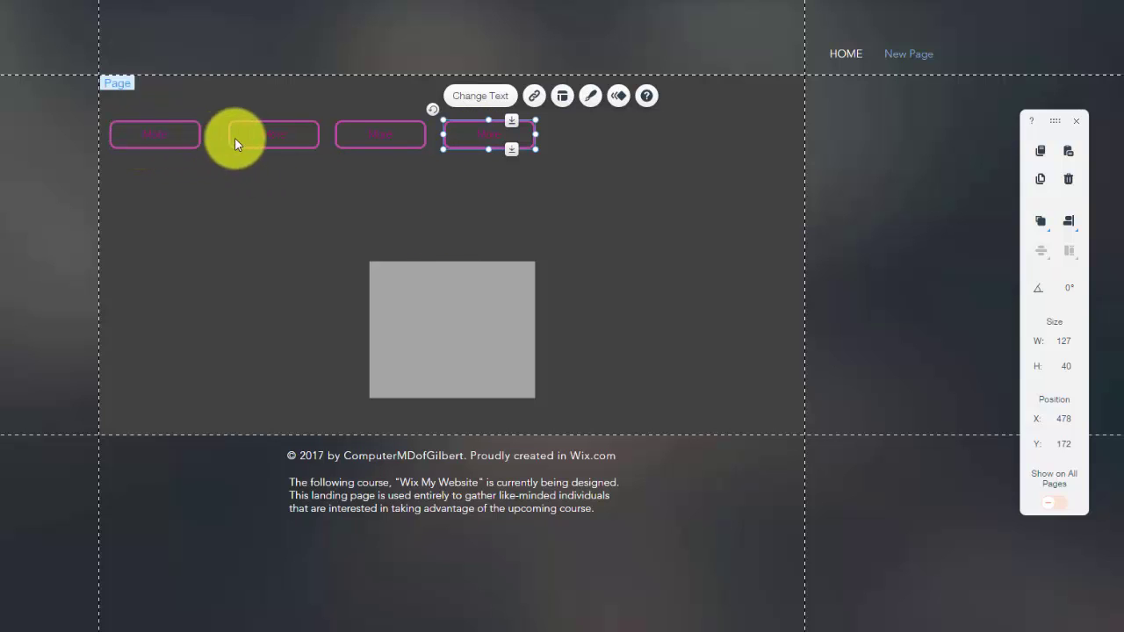
Step: Select the grey HTML box, then the first, second and fourth More buttons in turn
{"action": "left_click", "coordinate": [359, 94]}
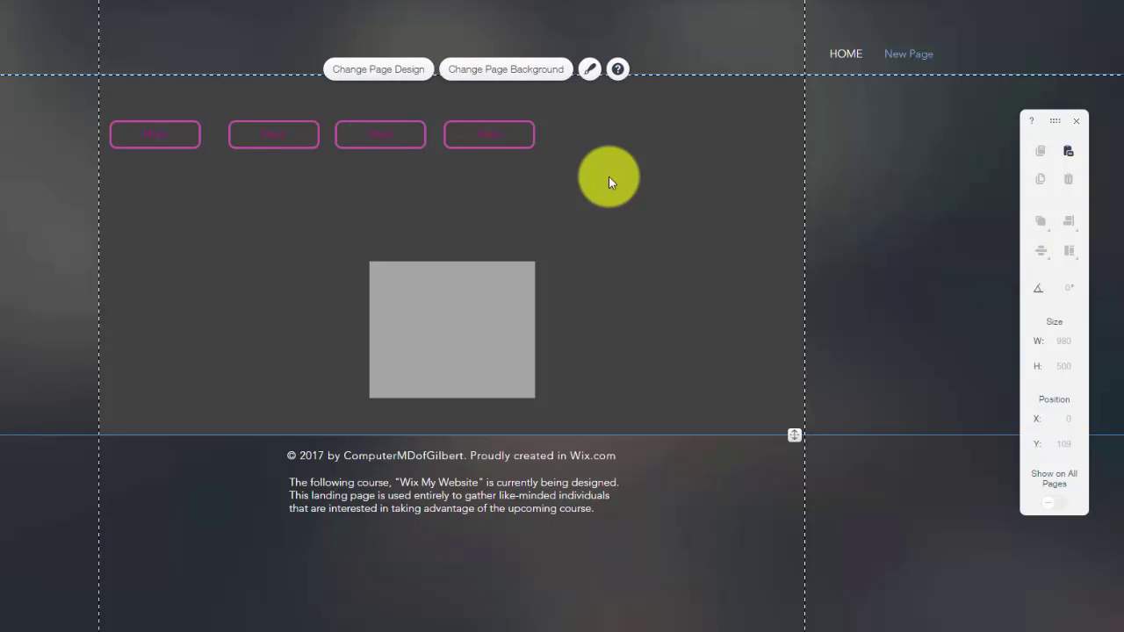
{"action": "left_click", "coordinate": [446, 321]}
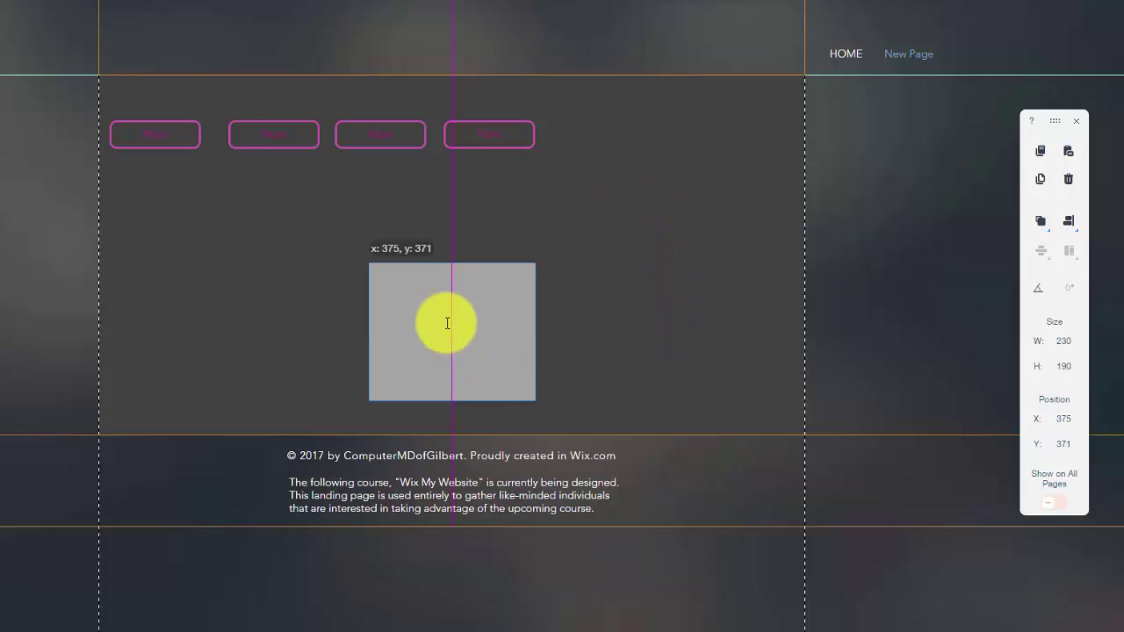
{"action": "left_click", "coordinate": [181, 134]}
{"action": "left_click", "coordinate": [281, 134]}
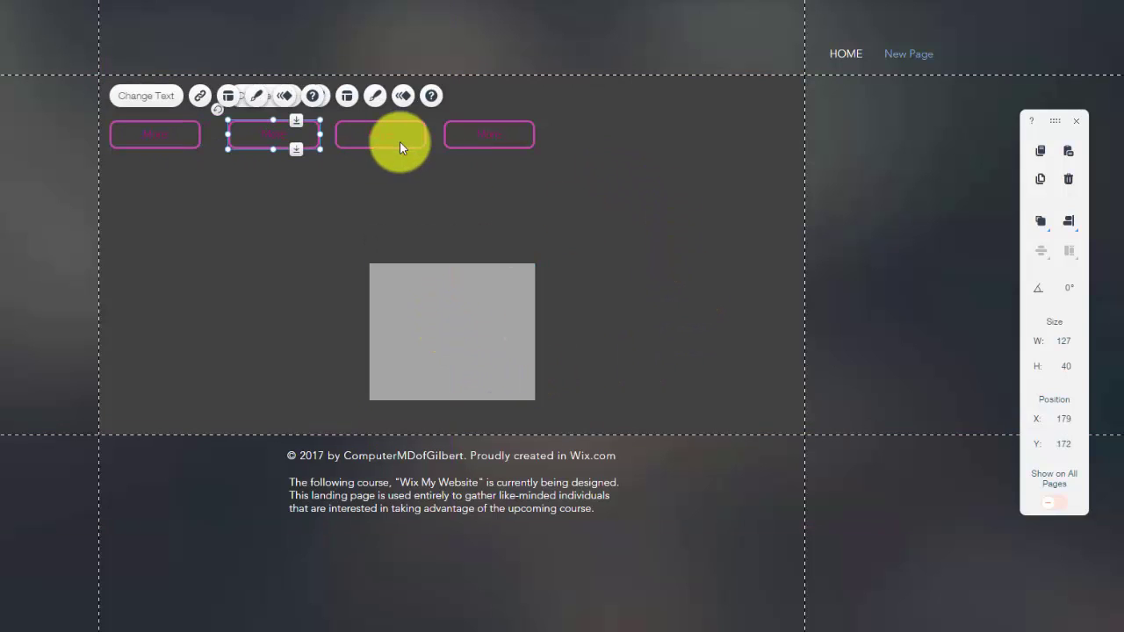
{"action": "left_click", "coordinate": [497, 136]}
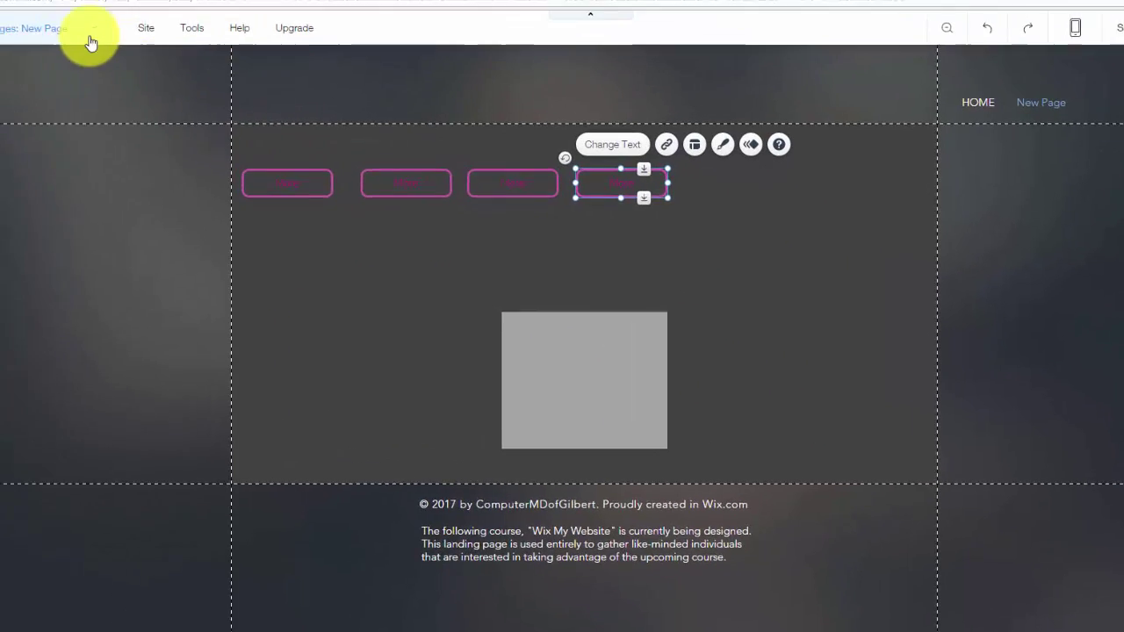
Step: Add a blank page keeping the default name New Page, then bring up the Add elements panel
{"action": "left_click", "coordinate": [88, 37]}
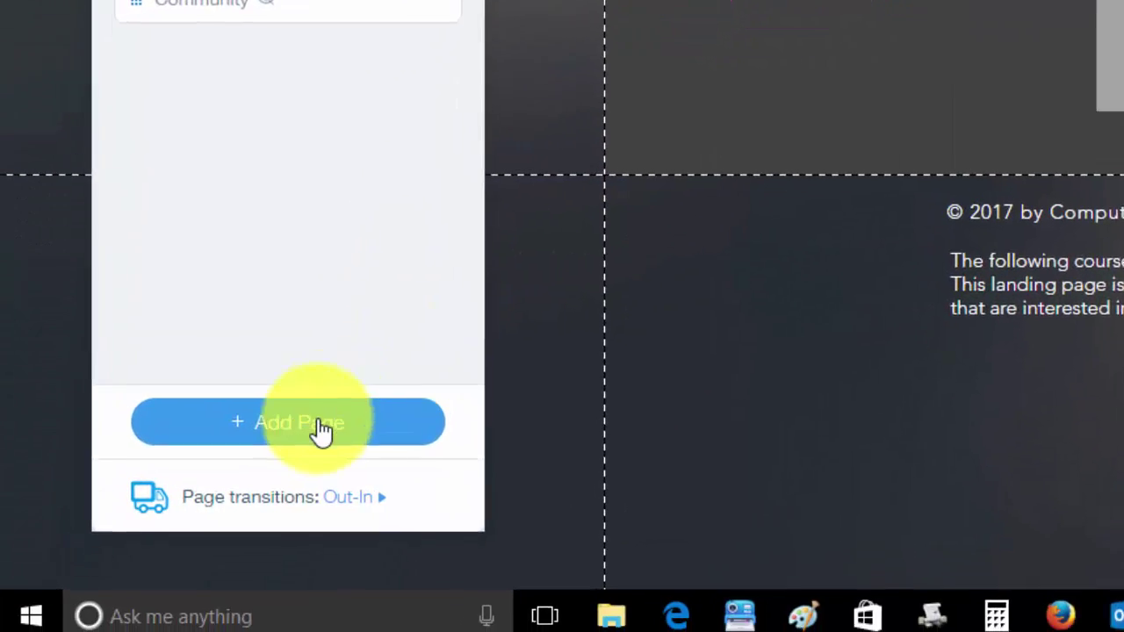
{"action": "left_click", "coordinate": [241, 547]}
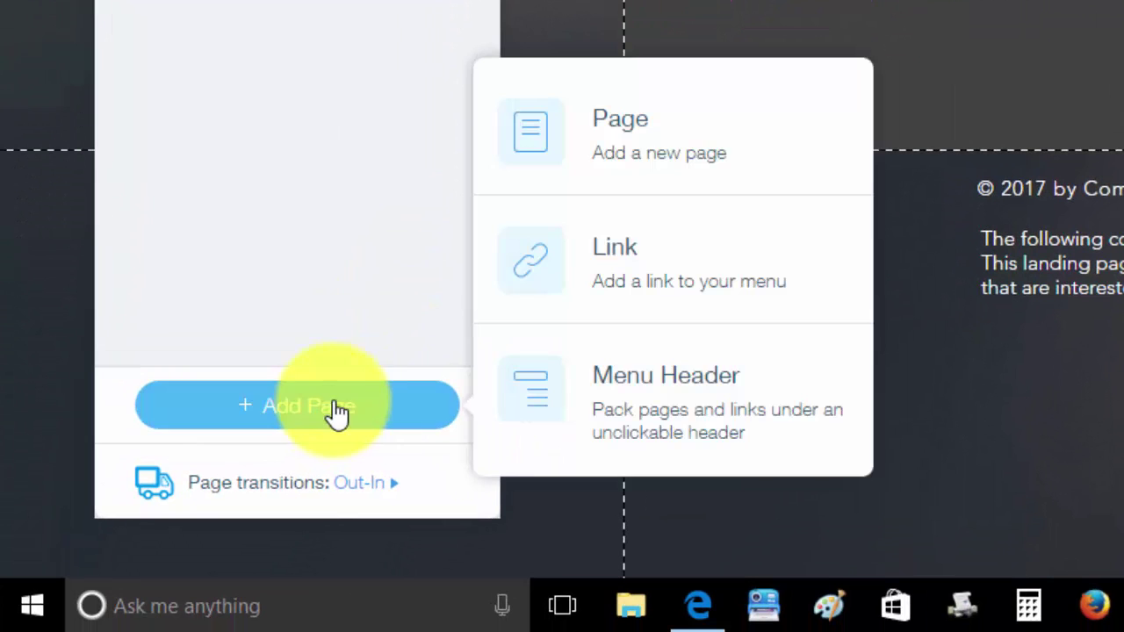
{"action": "left_click", "coordinate": [584, 132]}
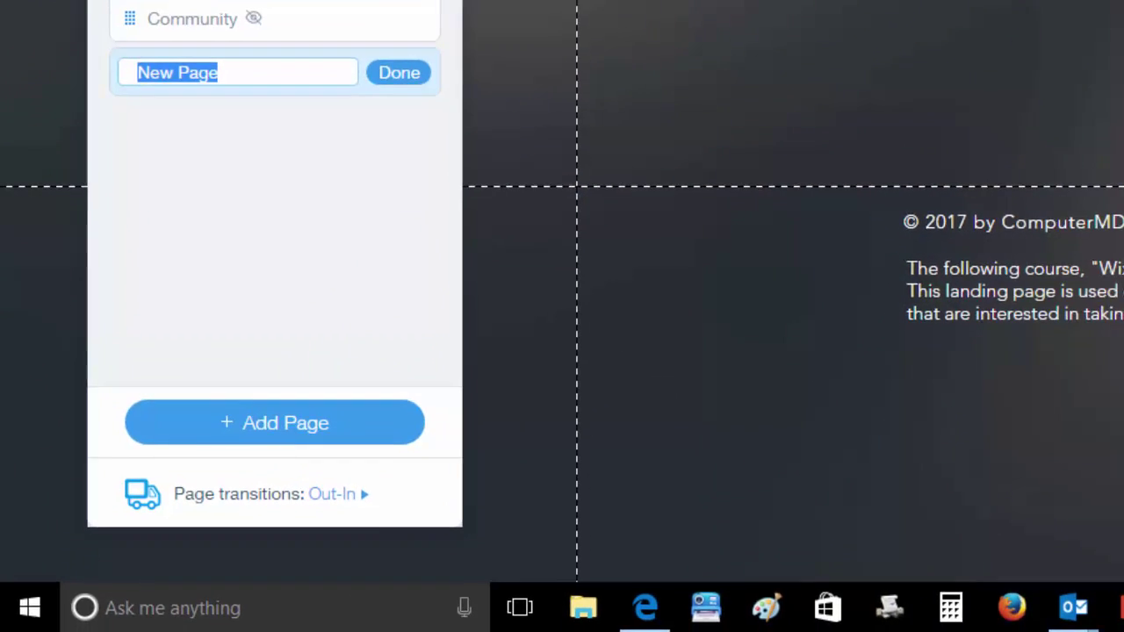
{"action": "key", "text": "Return"}
{"action": "left_click", "coordinate": [702, 373]}
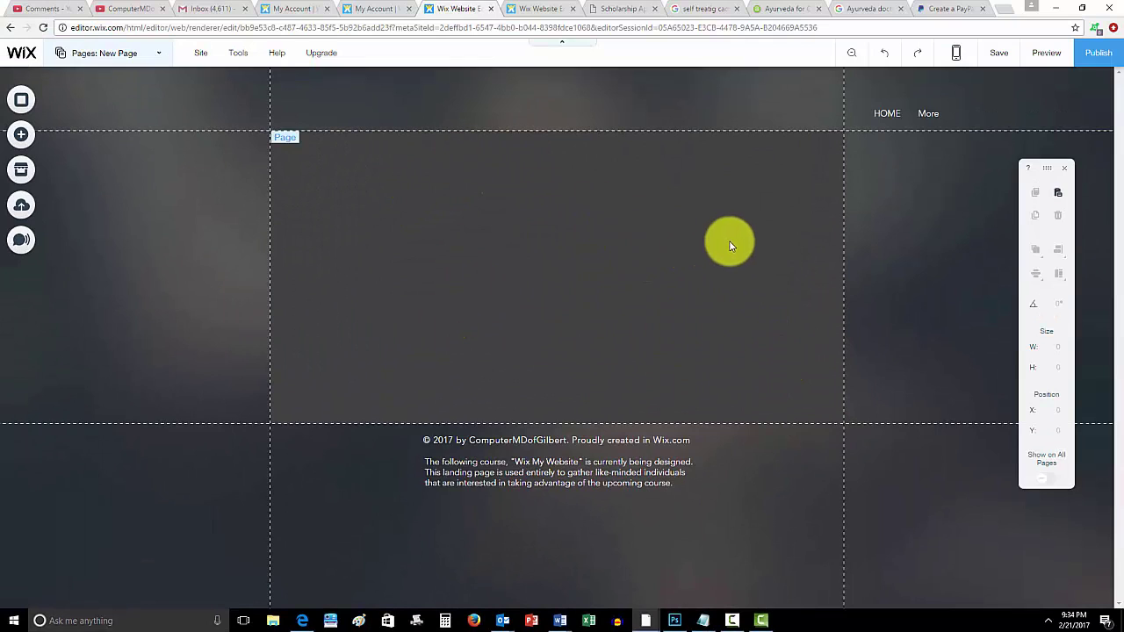
{"action": "left_click", "coordinate": [39, 134]}
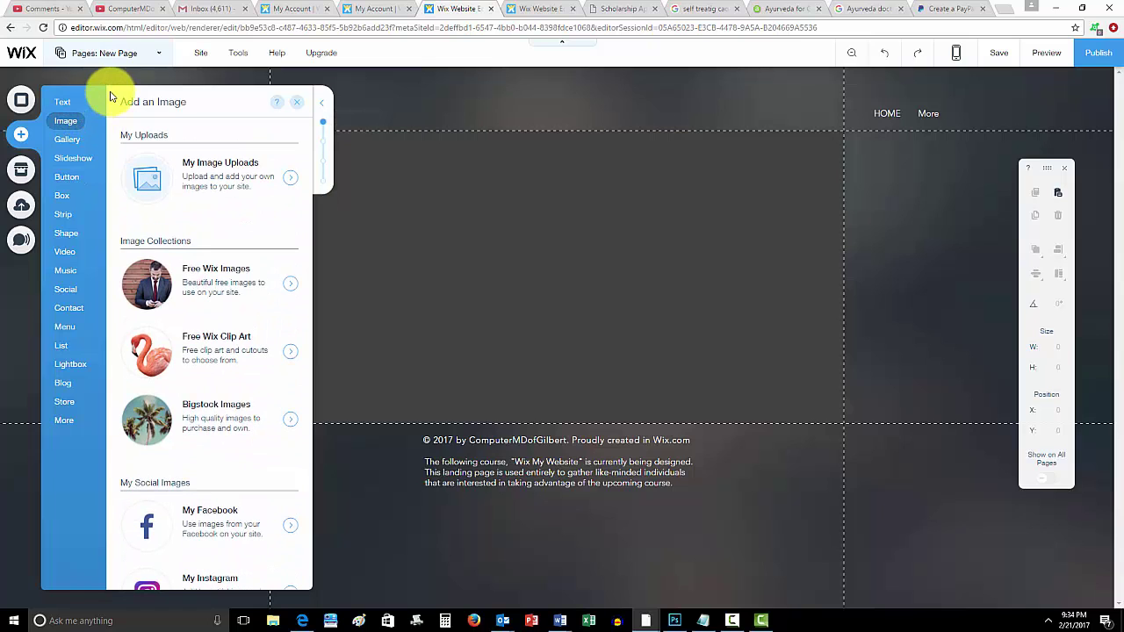
Step: Add a More-style button to the new page and drag it to the top left
{"action": "left_click", "coordinate": [70, 178]}
{"action": "scroll", "coordinate": [73, 180], "scroll_direction": "down", "scroll_amount": 5}
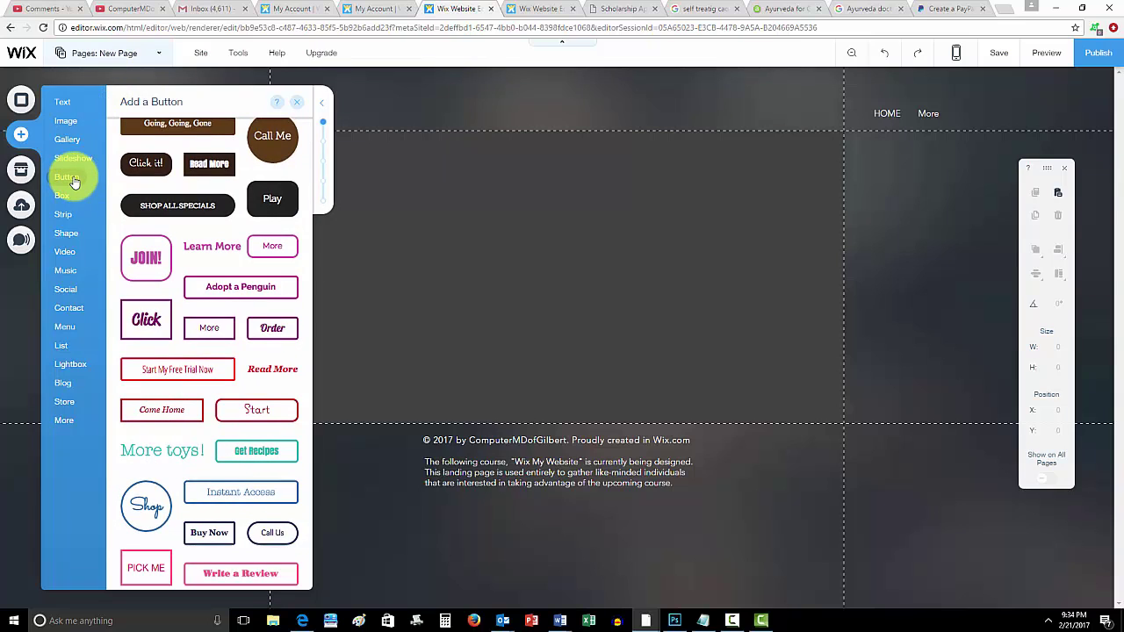
{"action": "left_click", "coordinate": [262, 249]}
{"action": "left_click_drag", "start_coordinate": [557, 334], "coordinate": [310, 161]}
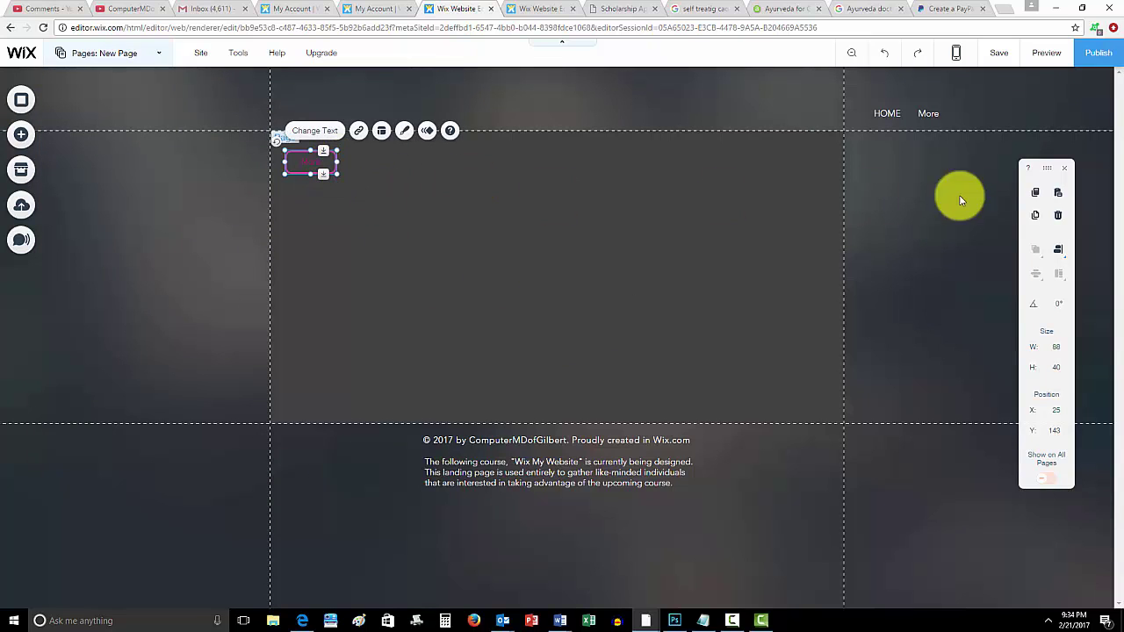
Step: Duplicate the More button, set the copy beside the first, and check both buttons
{"action": "left_click", "coordinate": [1035, 193]}
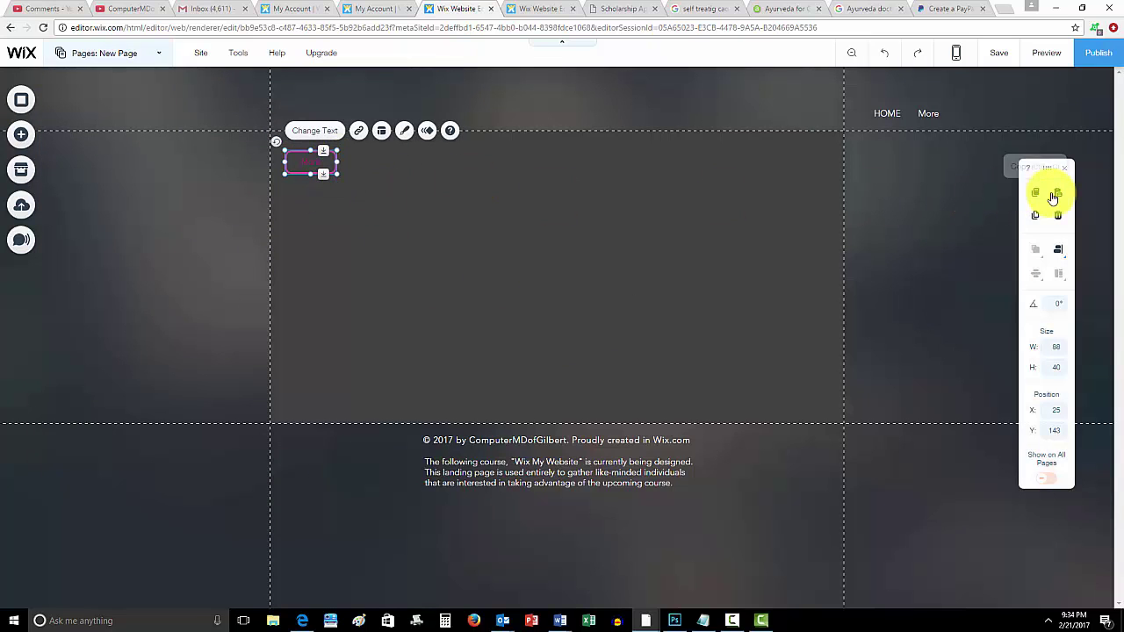
{"action": "left_click", "coordinate": [1057, 192]}
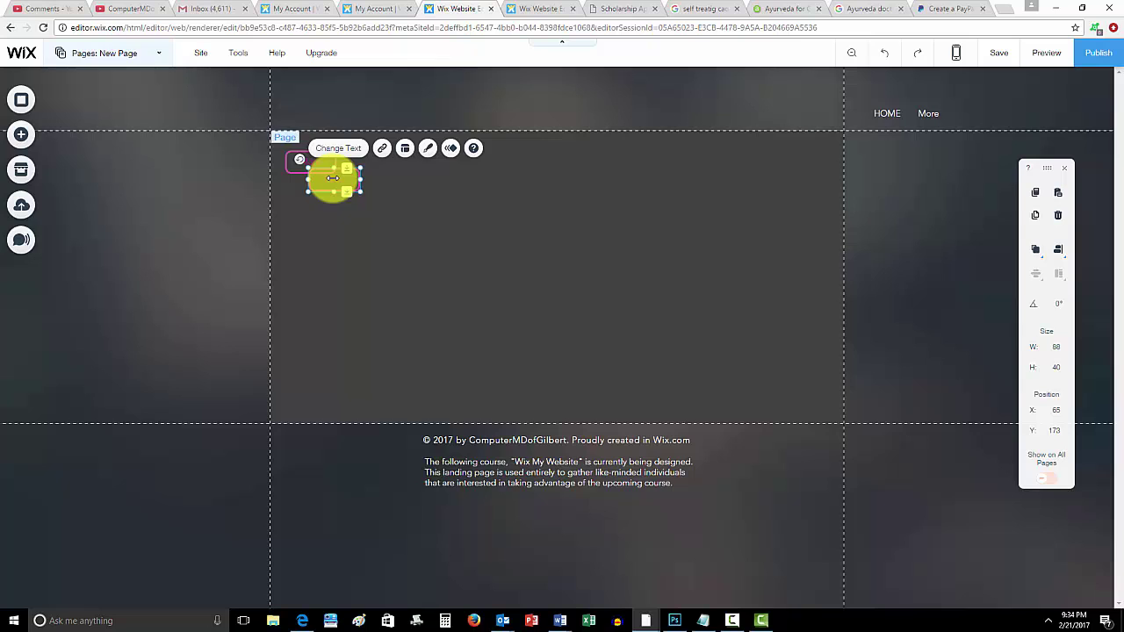
{"action": "left_click_drag", "start_coordinate": [334, 181], "coordinate": [367, 162]}
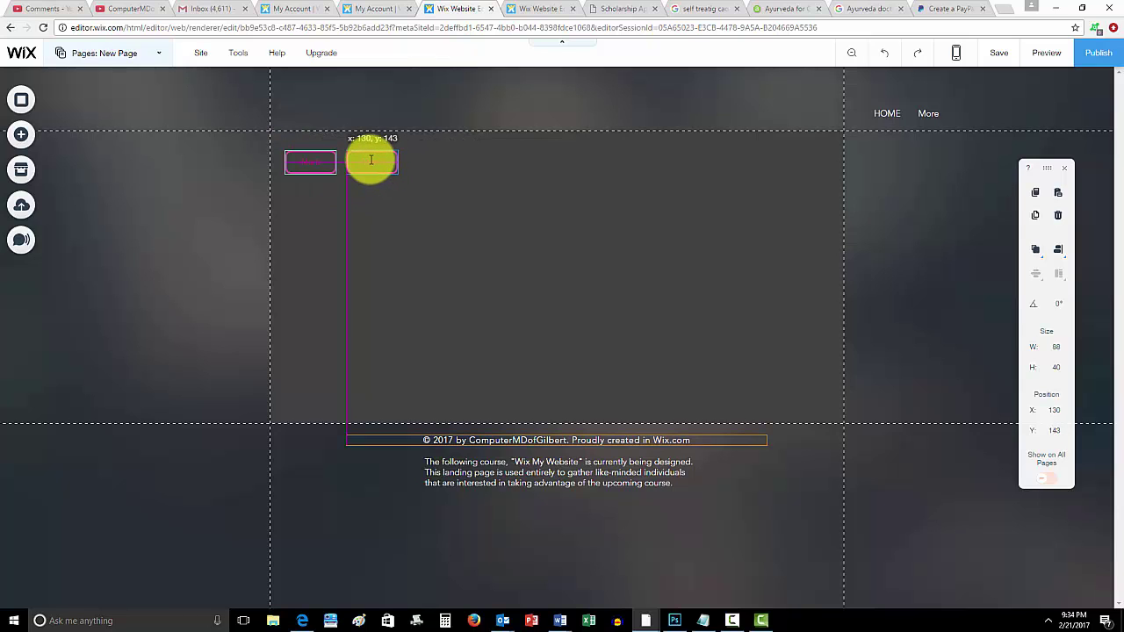
{"action": "left_click", "coordinate": [350, 202]}
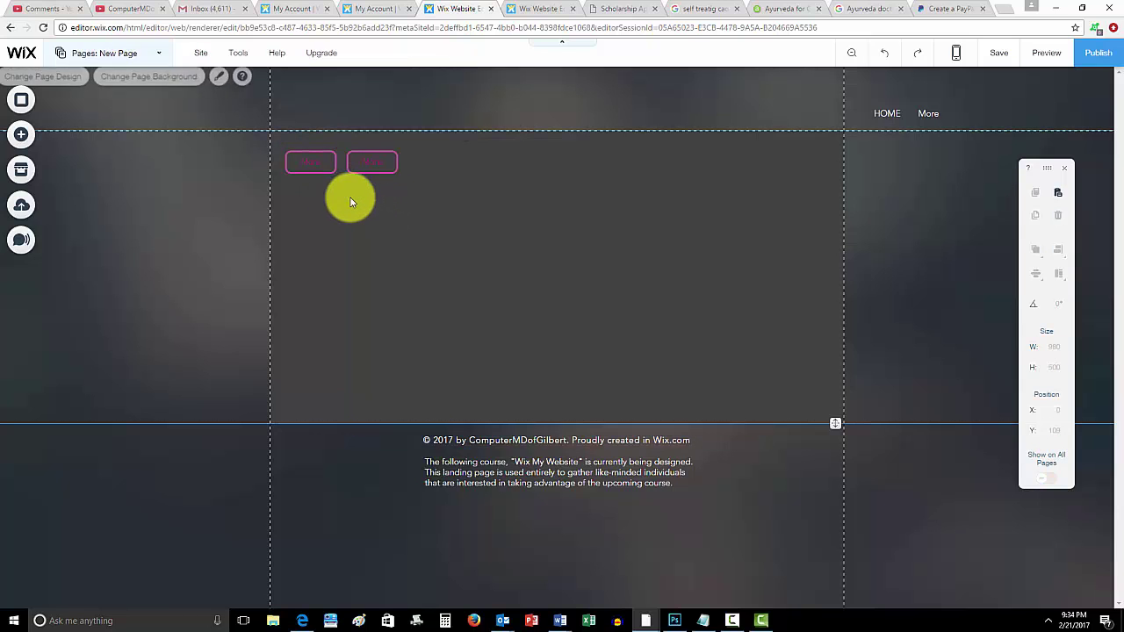
{"action": "left_click", "coordinate": [311, 165]}
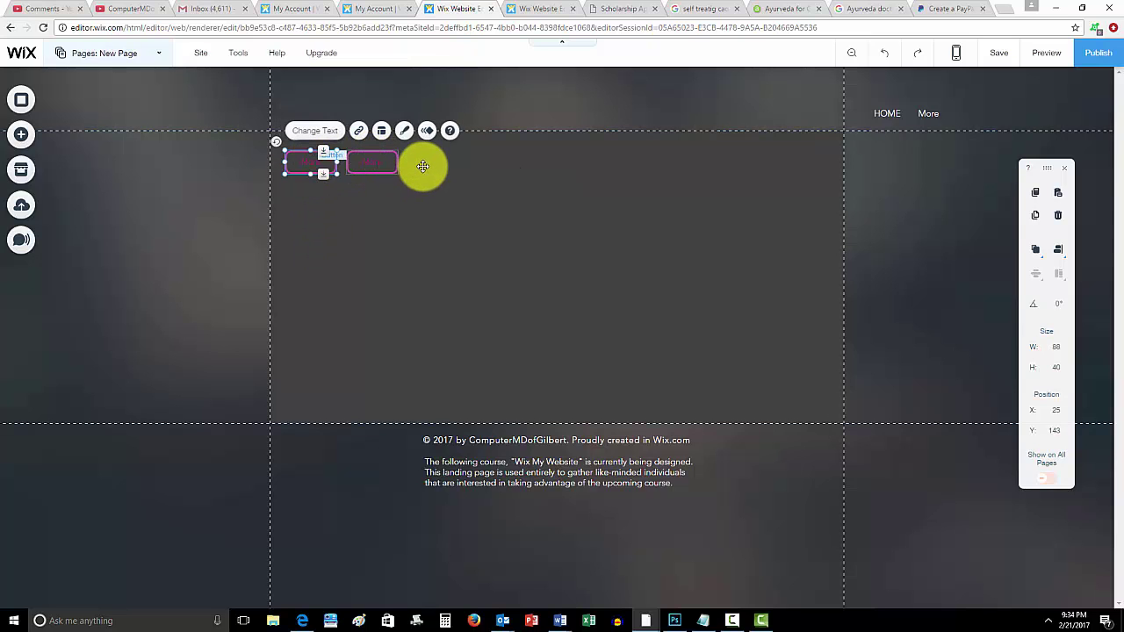
{"action": "left_click", "coordinate": [376, 163]}
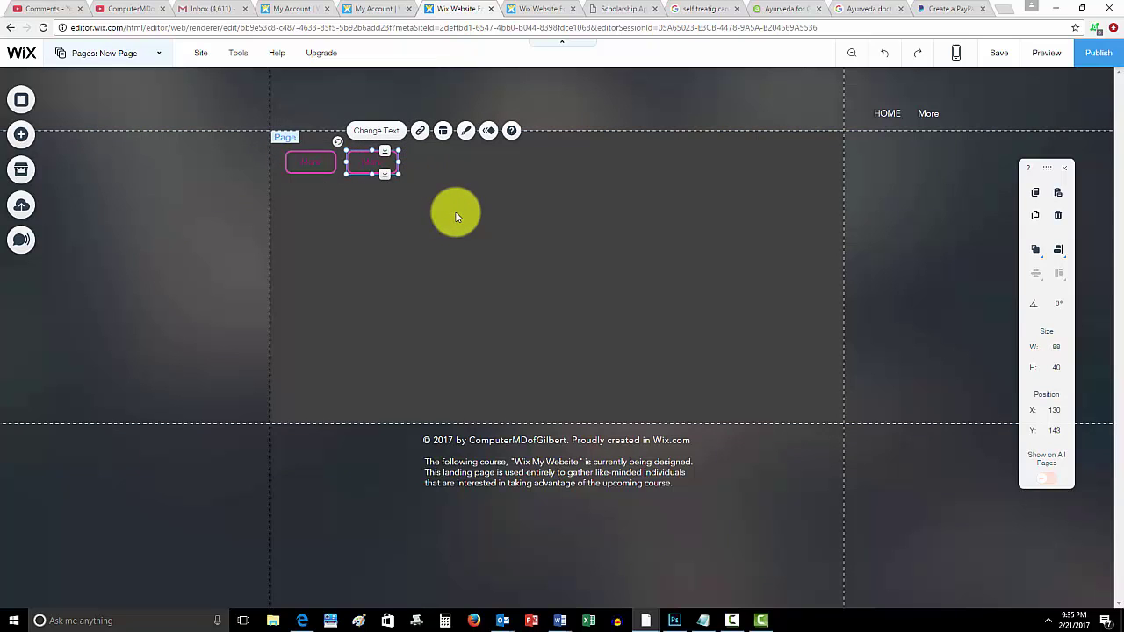
{"action": "left_click", "coordinate": [409, 211]}
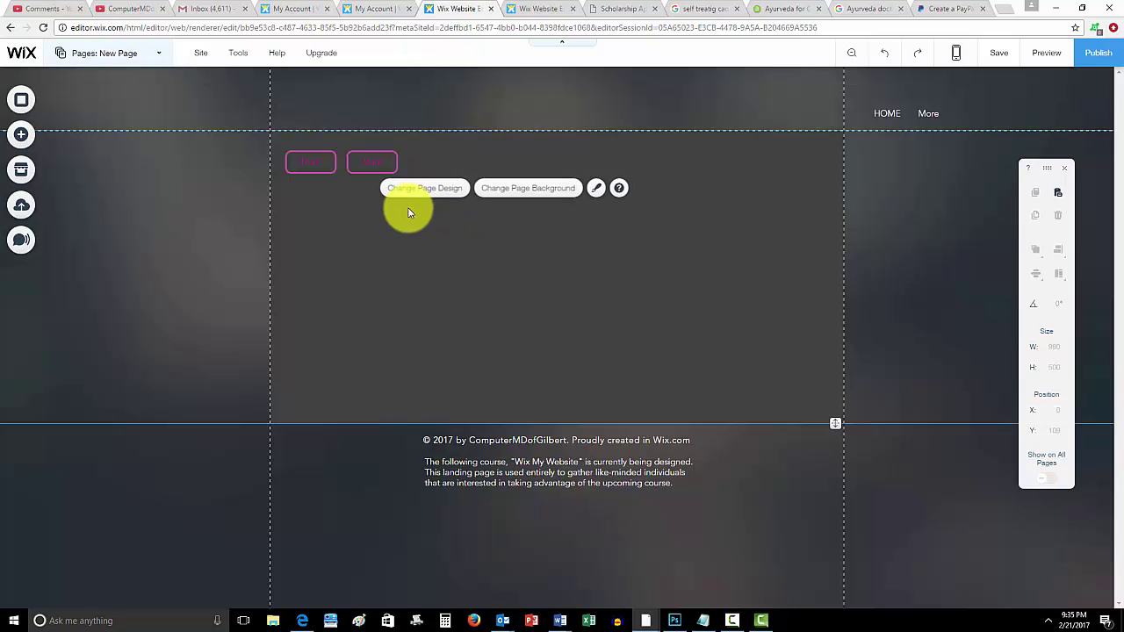
{"action": "left_click", "coordinate": [332, 167]}
{"action": "left_click", "coordinate": [377, 165]}
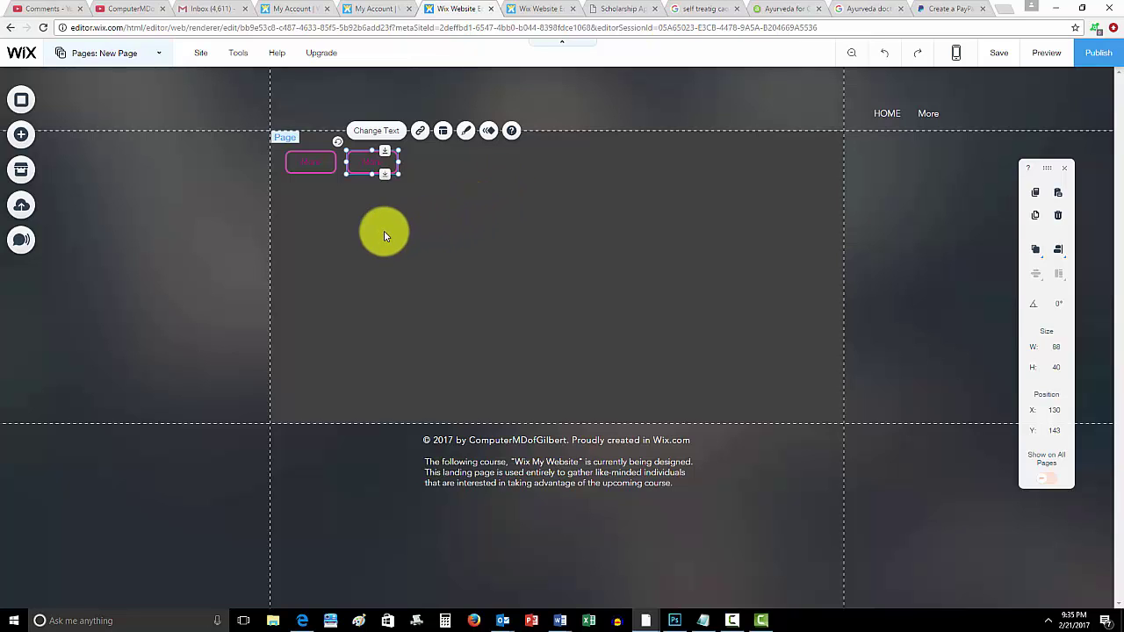
Step: Deselect, then select the first More button positioned at X 25, Y 143
{"action": "left_click", "coordinate": [355, 228]}
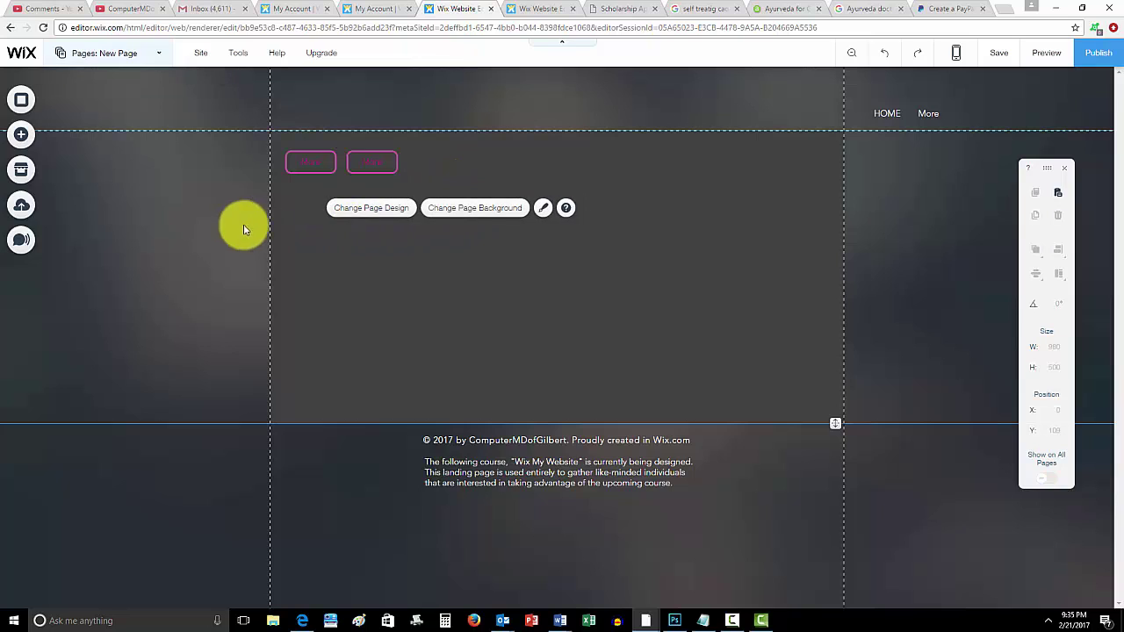
{"action": "left_click", "coordinate": [312, 166]}
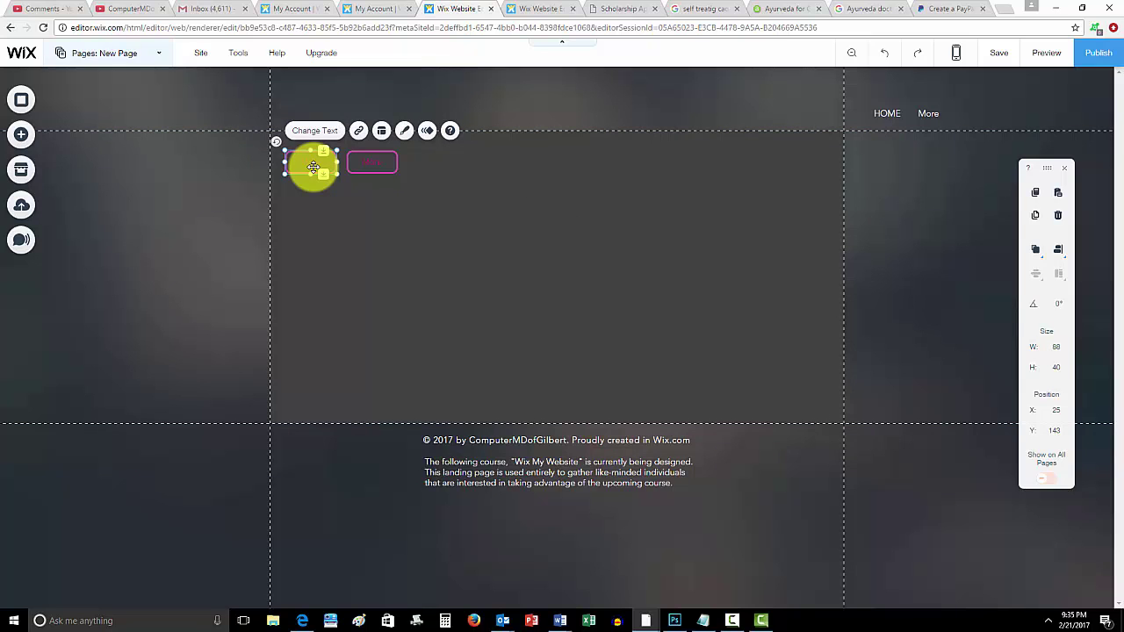
Step: Switch to the HOME page from the pages list and close the list
{"action": "left_click", "coordinate": [114, 52]}
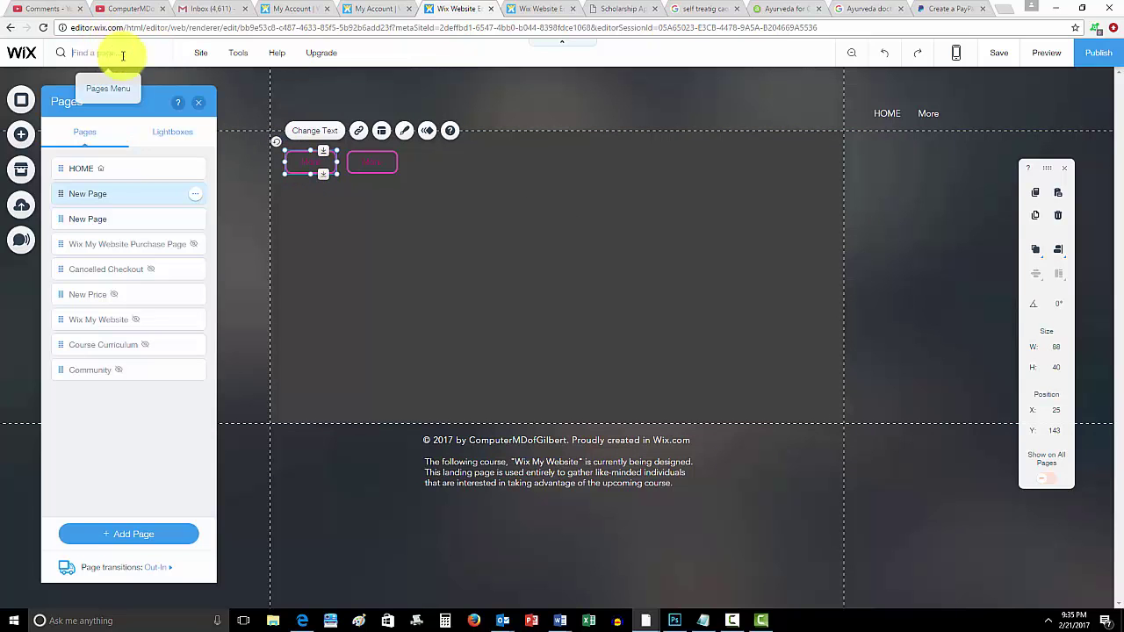
{"action": "left_click", "coordinate": [123, 169]}
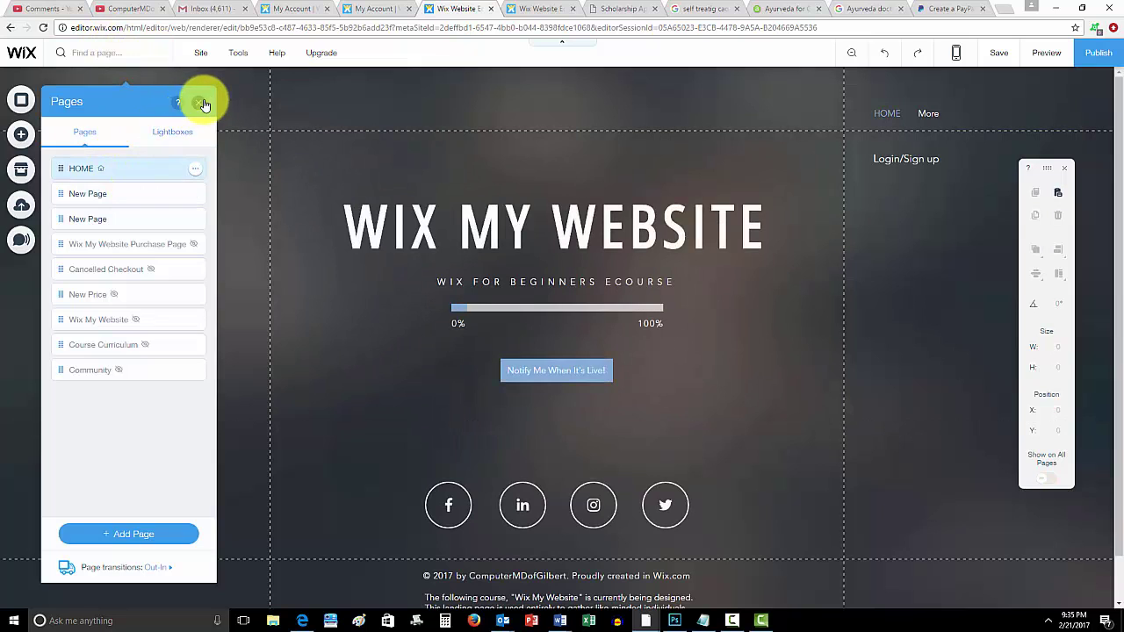
{"action": "left_click", "coordinate": [203, 103]}
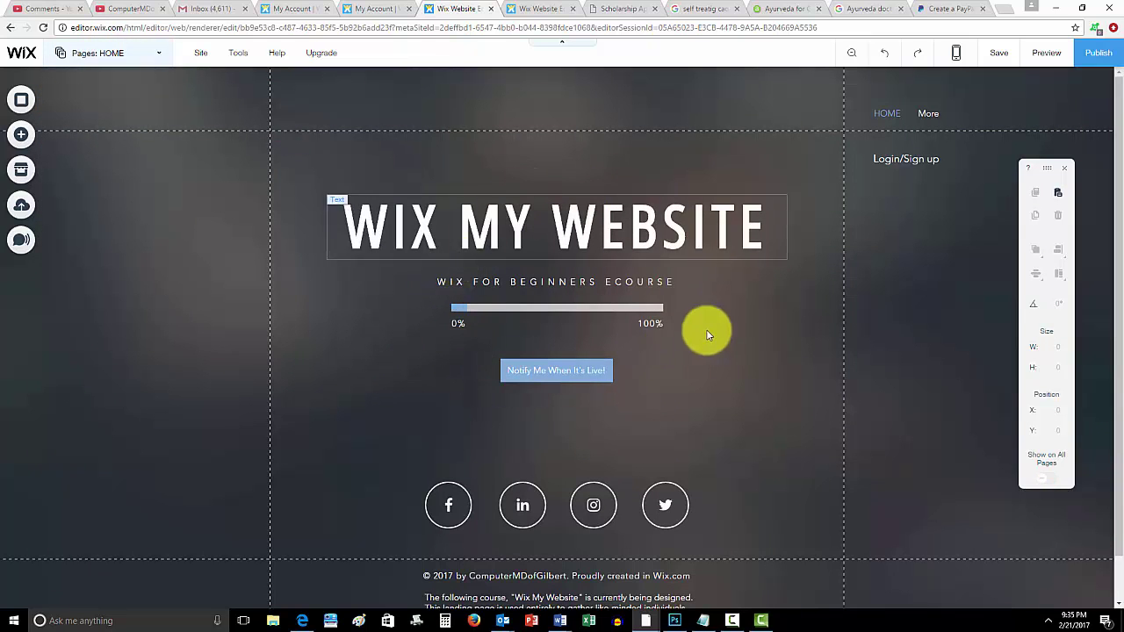